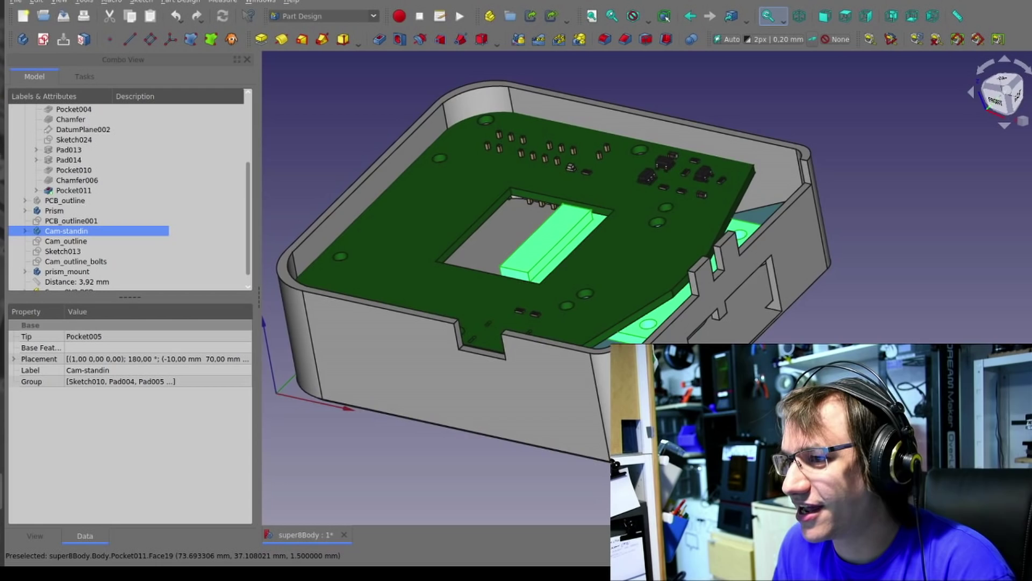
pyautogui.moveTo(527, 269); pyautogui.dragTo(857, 131)
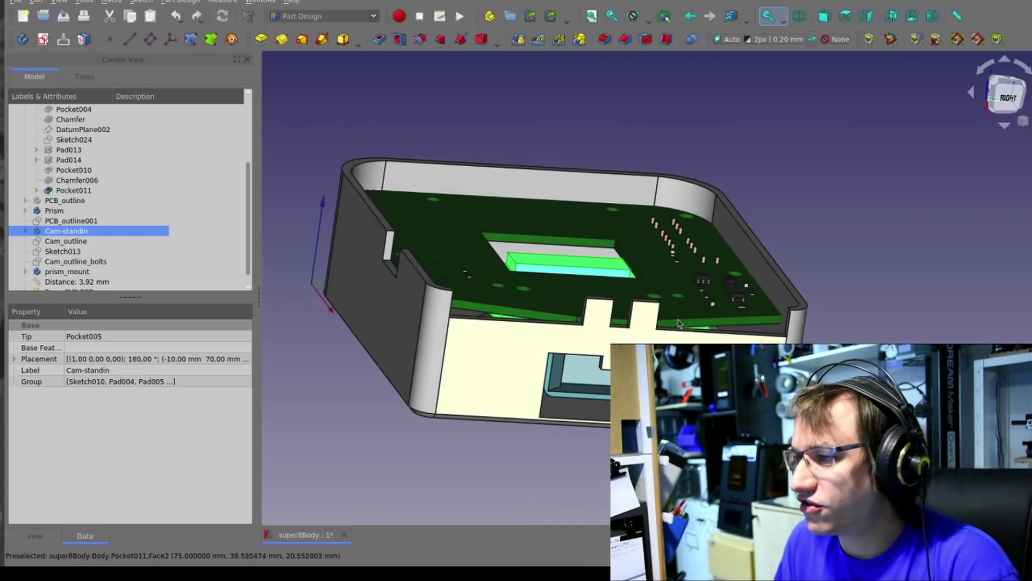
pyautogui.moveTo(599, 365); pyautogui.dragTo(476, 289)
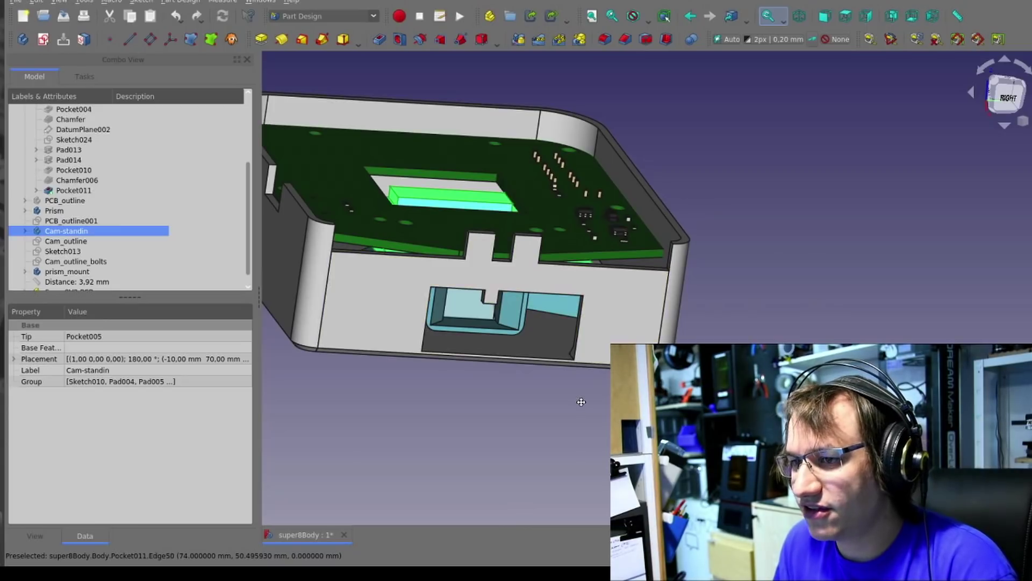
pyautogui.moveTo(578, 399); pyautogui.dragTo(534, 372)
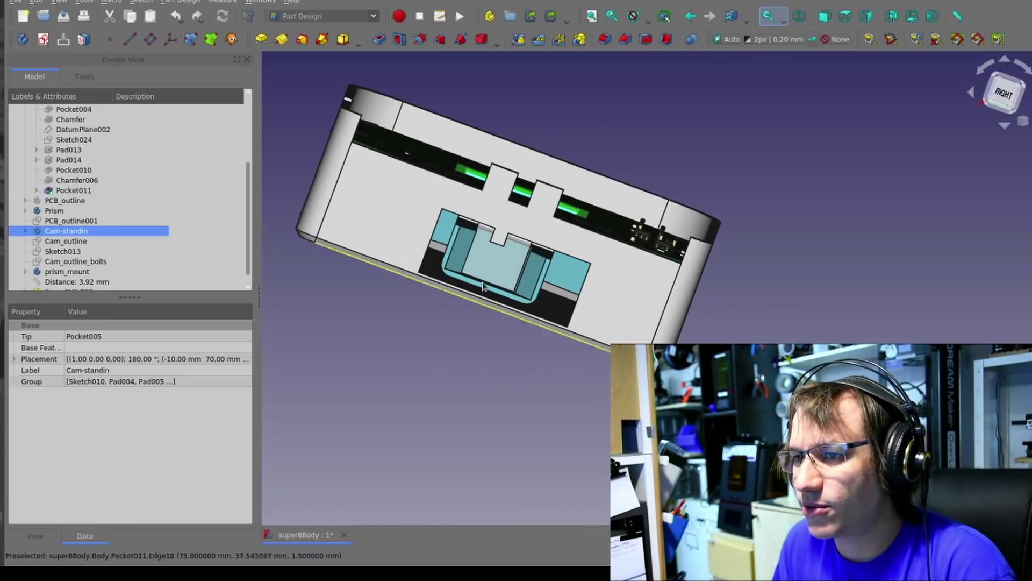
pyautogui.scroll(3, 483, 287)
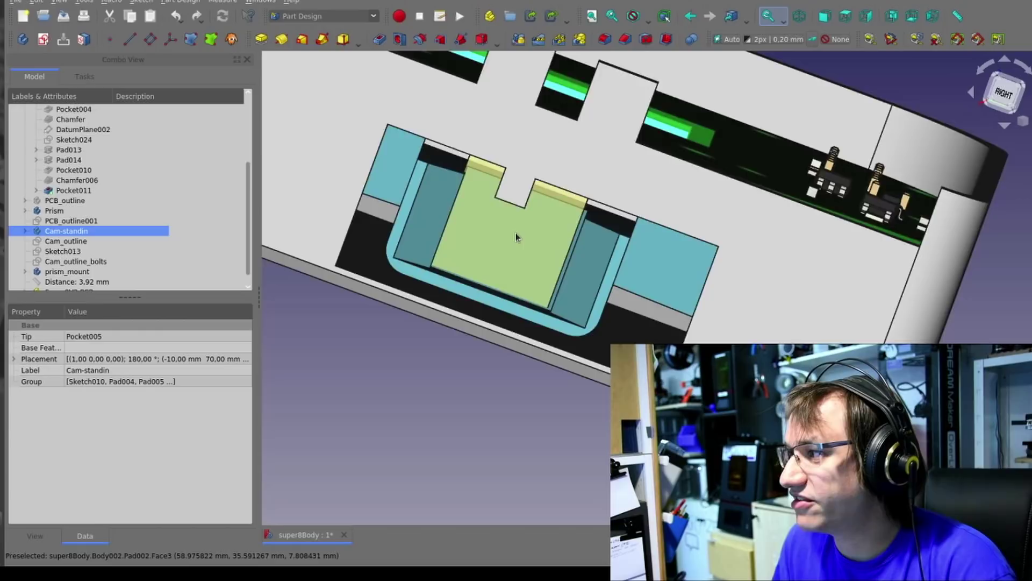
pyautogui.scroll(-5, 516, 238)
pyautogui.moveTo(486, 277); pyautogui.dragTo(545, 376)
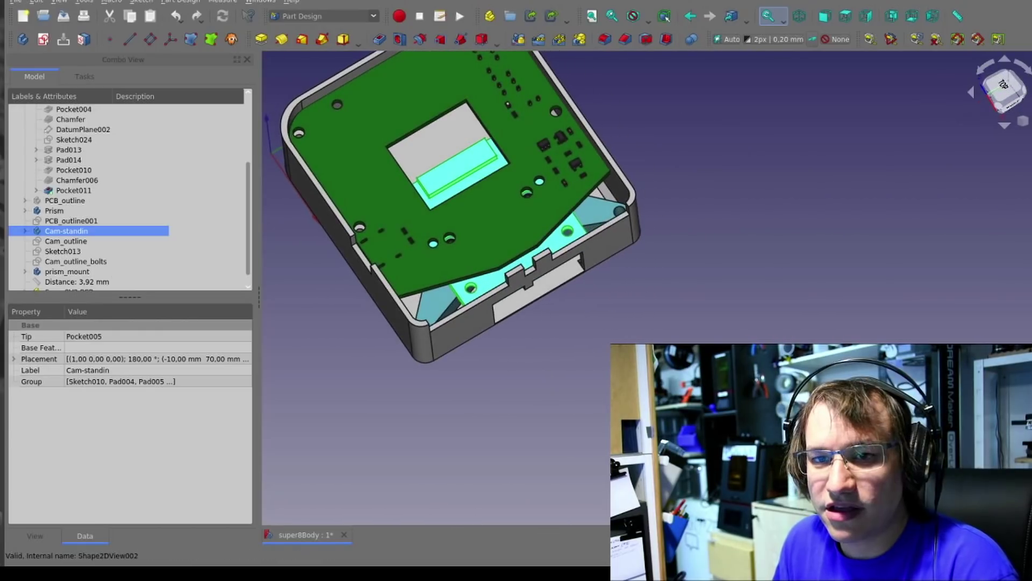
pyautogui.scroll(-1, 86, 247)
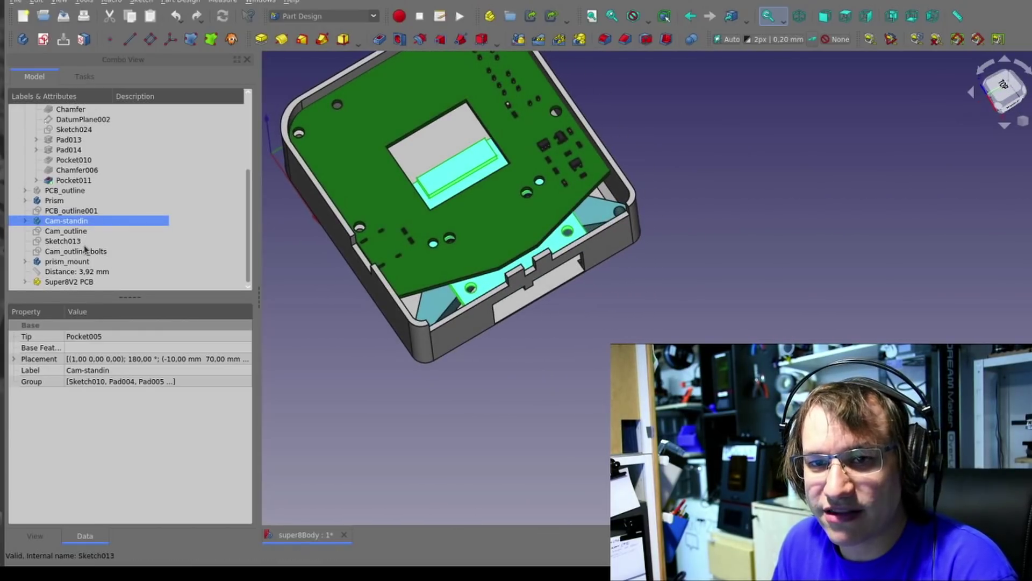
# Hide the Super8V2 PCB and the Cam-standin board to expose the case interior
pyautogui.click(53, 284)
pyautogui.press('space')
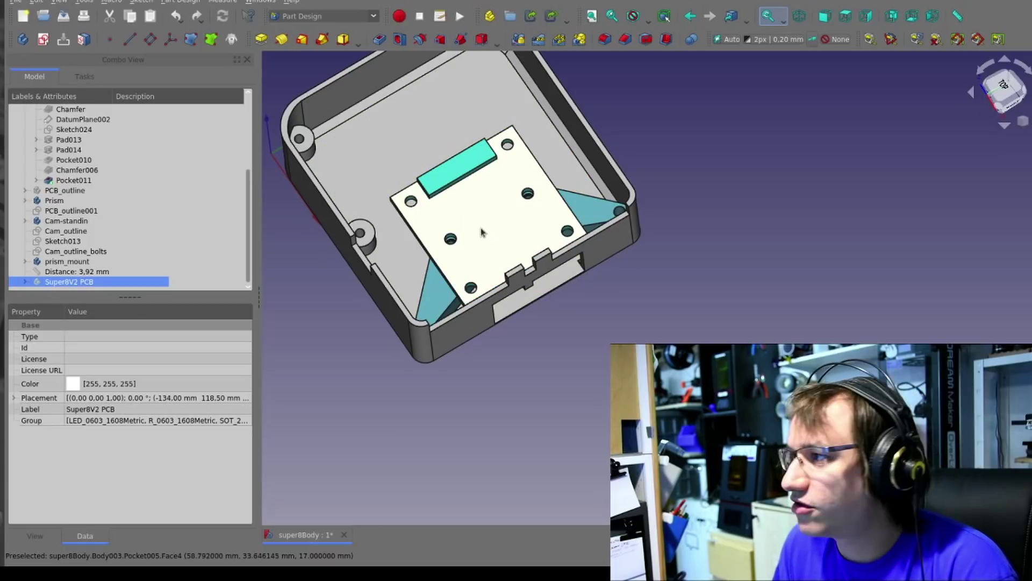
pyautogui.press('space')
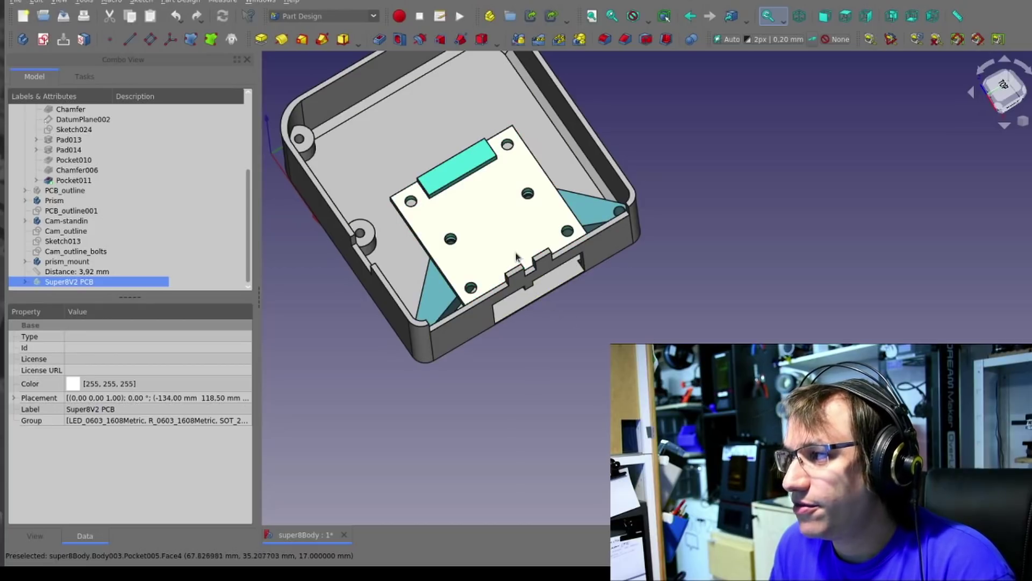
pyautogui.press('space')
pyautogui.click(64, 220)
pyautogui.press('space')
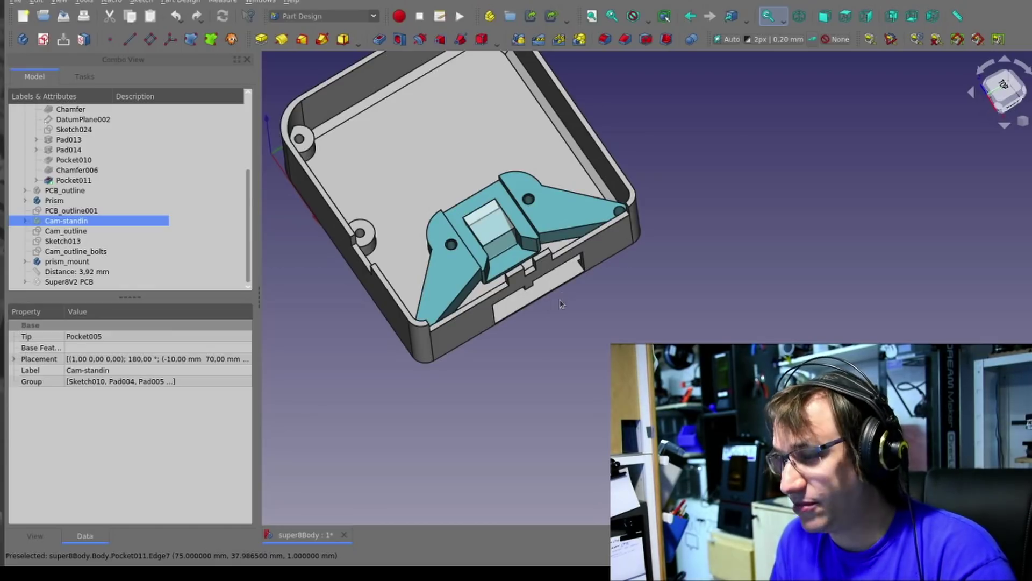
# Show the Cam-standin board again and orbit to an angled front view of the case
pyautogui.moveTo(423, 275); pyautogui.dragTo(559, 296)
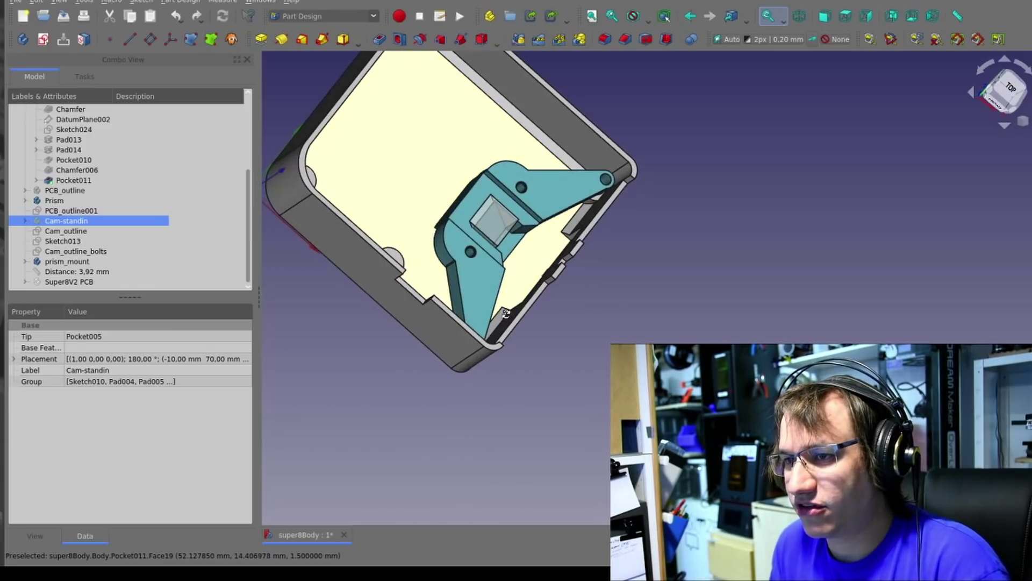
pyautogui.scroll(5, 663, 137)
pyautogui.scroll(-5, 473, 234)
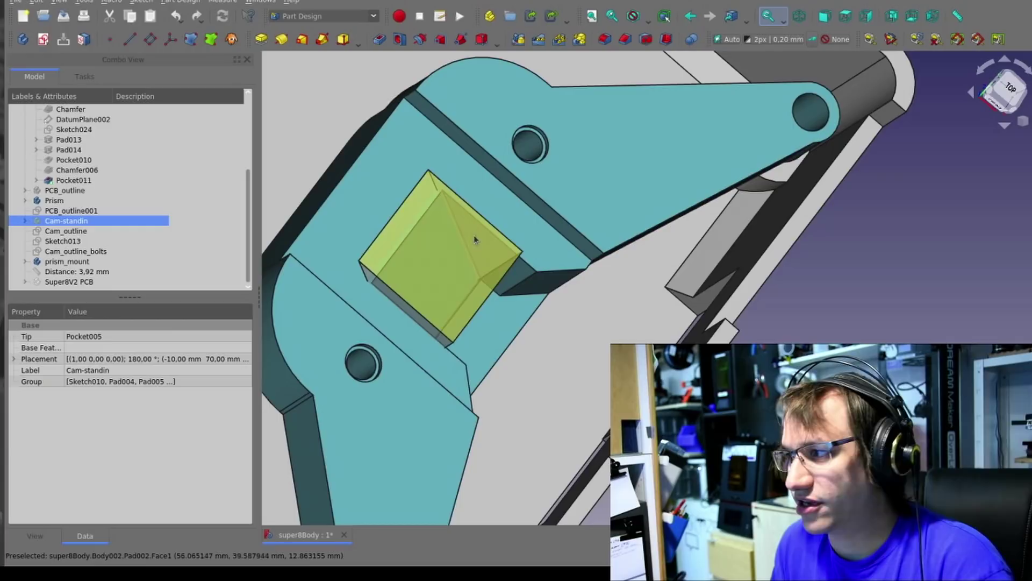
pyautogui.scroll(-3, 492, 198)
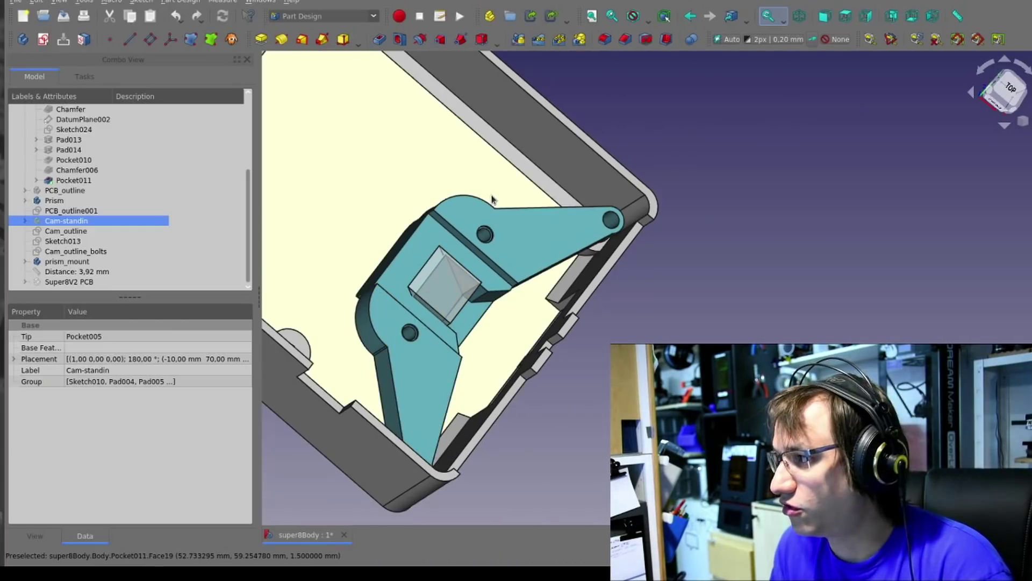
pyautogui.press('space')
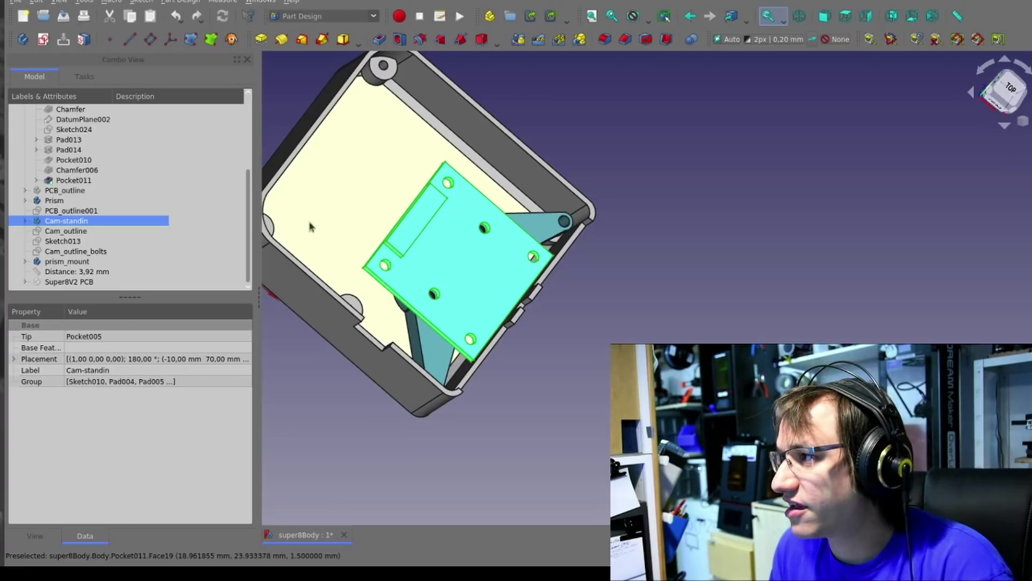
pyautogui.moveTo(309, 227); pyautogui.dragTo(460, 235)
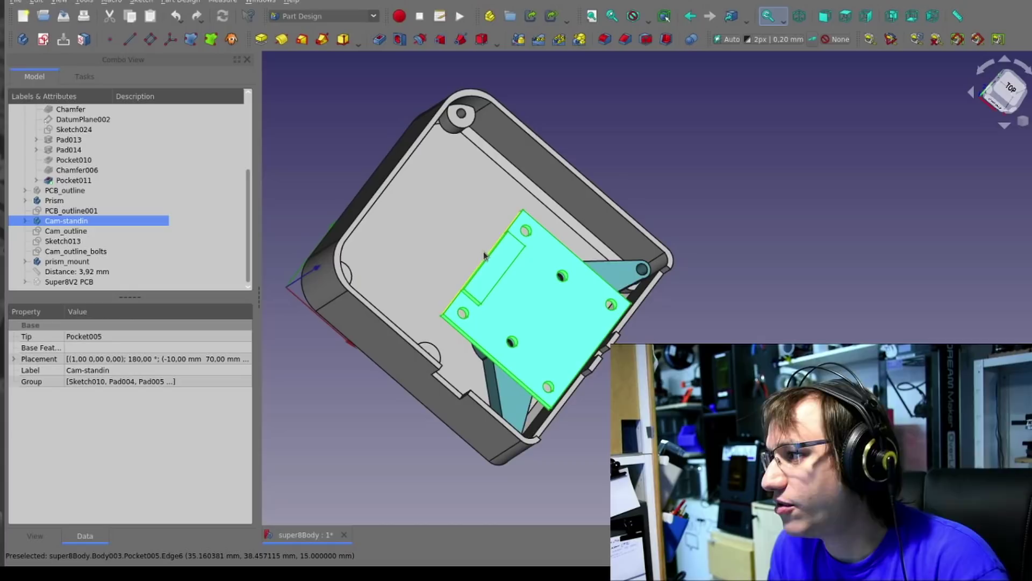
pyautogui.moveTo(492, 318); pyautogui.dragTo(536, 258)
# From the top view, make the Super8V2 PCB visible again and orbit to an angled top view
pyautogui.press('2')
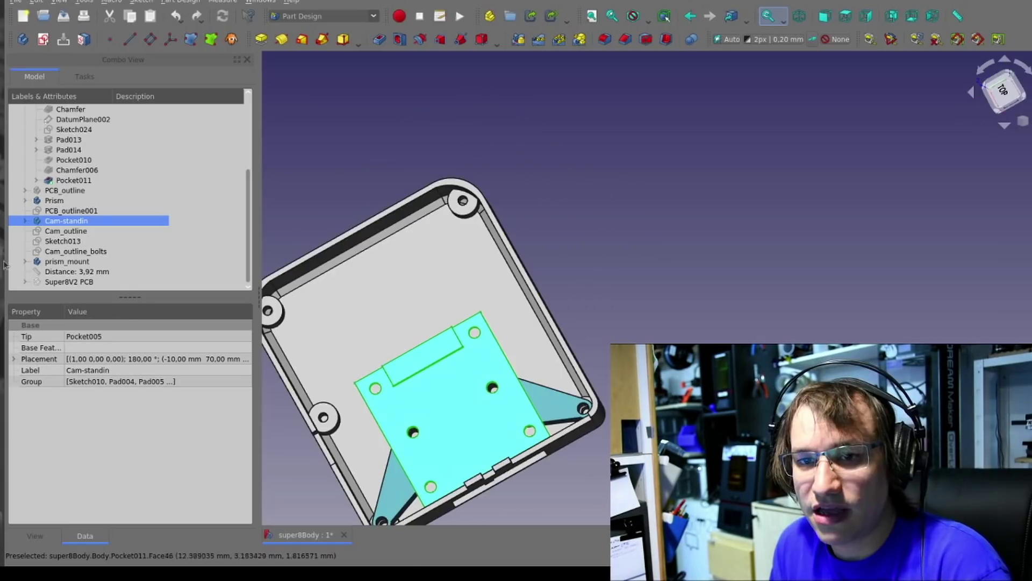
pyautogui.click(60, 281)
pyautogui.press('space')
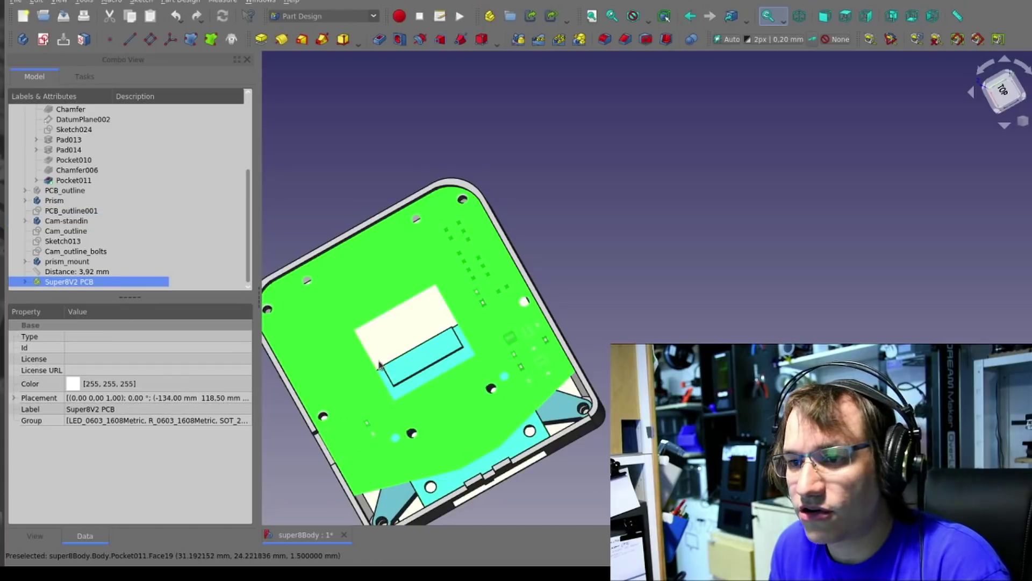
pyautogui.moveTo(537, 269); pyautogui.dragTo(802, 269)
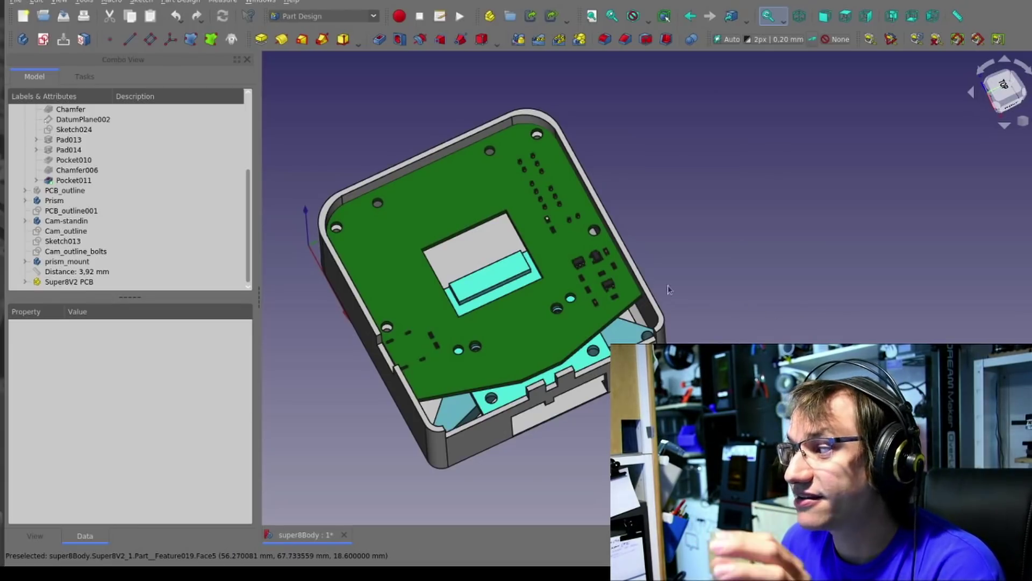
# Pan and orbit around the assembly to inspect the board's connector, ending in isometric view
pyautogui.scroll(5, 625, 292)
pyautogui.scroll(-6, 626, 292)
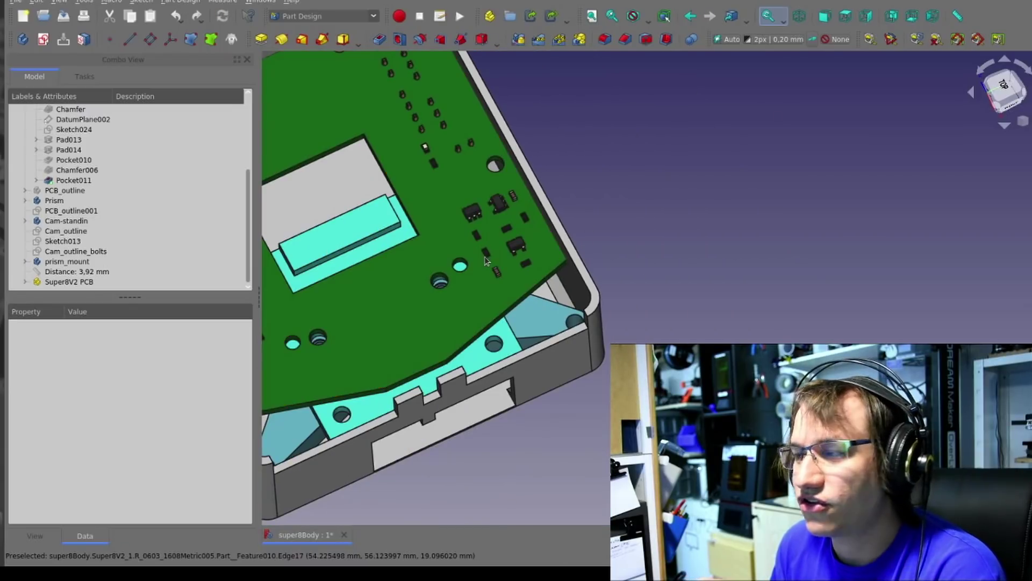
pyautogui.scroll(-8, 695, 250)
pyautogui.scroll(6, 634, 217)
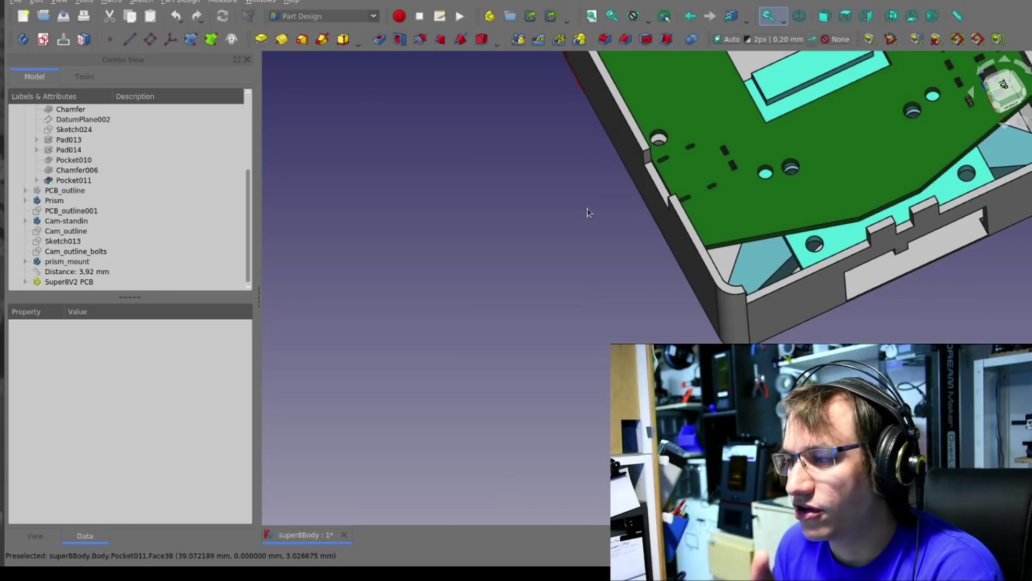
pyautogui.moveTo(587, 221); pyautogui.dragTo(472, 417)
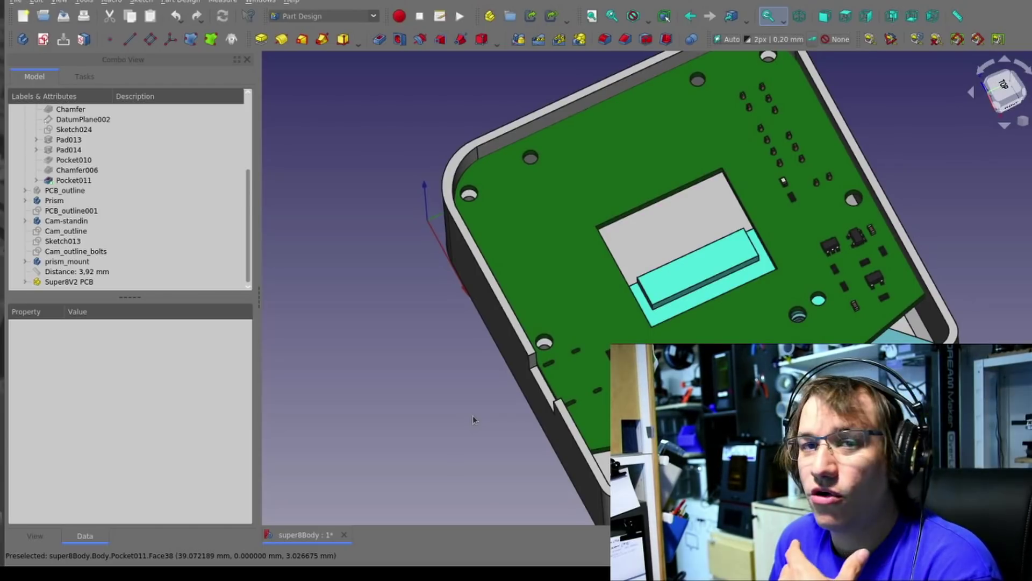
pyautogui.moveTo(449, 408); pyautogui.dragTo(706, 292)
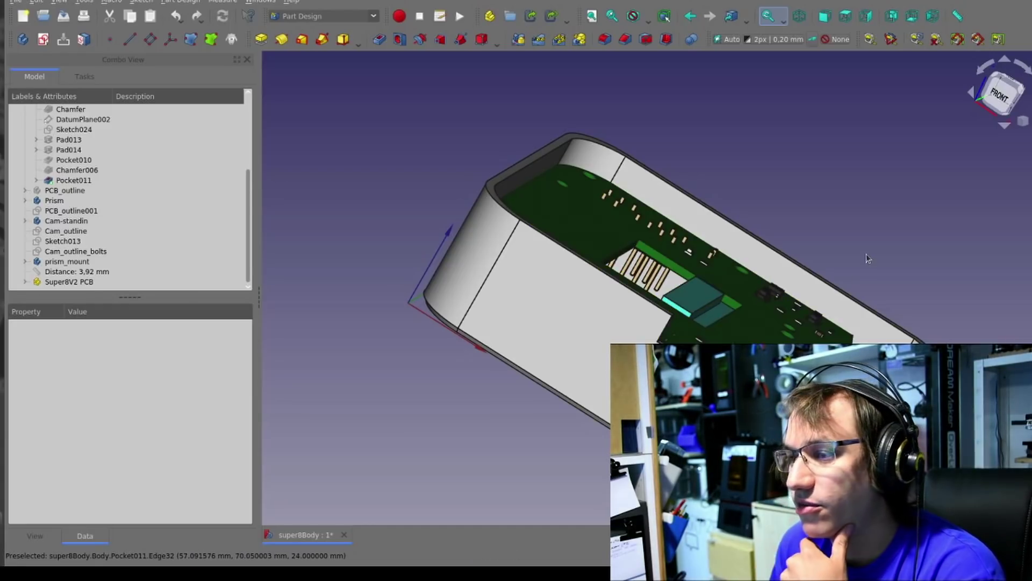
pyautogui.moveTo(873, 251); pyautogui.dragTo(589, 316)
pyautogui.scroll(3, 589, 317)
pyautogui.moveTo(779, 297); pyautogui.dragTo(827, 249)
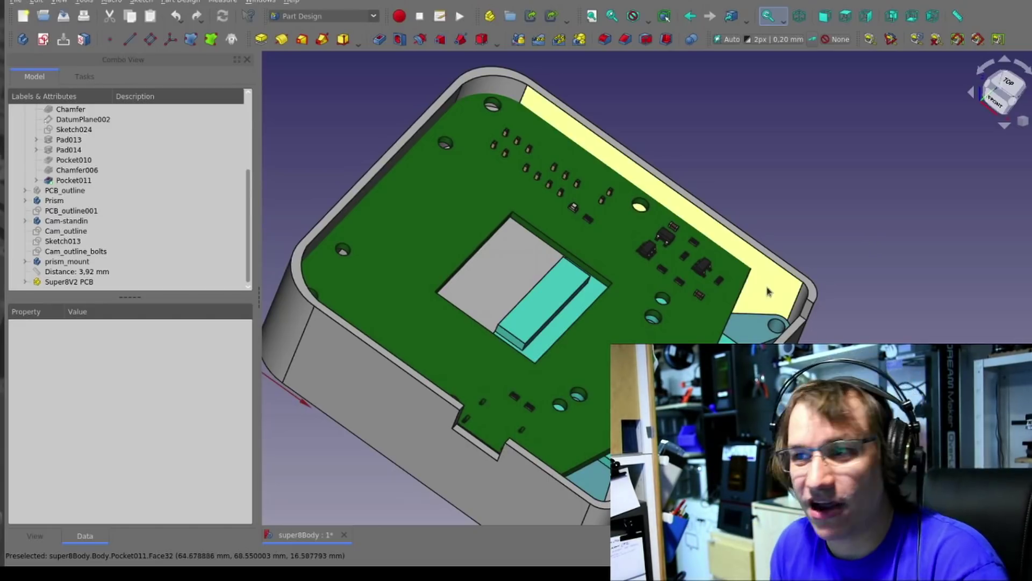
pyautogui.moveTo(671, 302); pyautogui.dragTo(609, 357)
pyautogui.press('0')
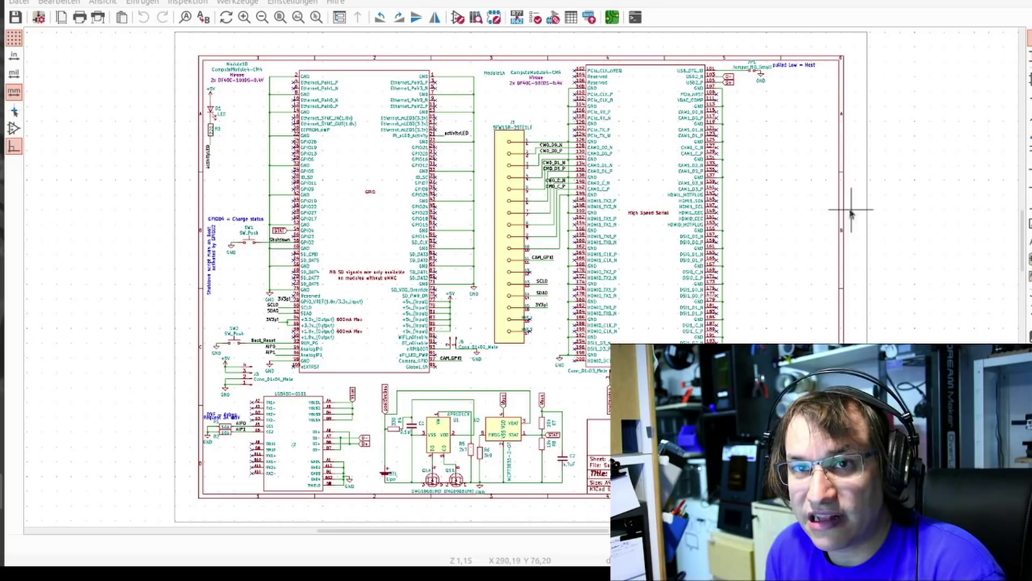
# Zoom and pan the schematic to inspect SW1 on GPIO2, the CM4 header pins and AP9101CK/MCP73831 charger
pyautogui.moveTo(796, 215); pyautogui.dragTo(707, 212)
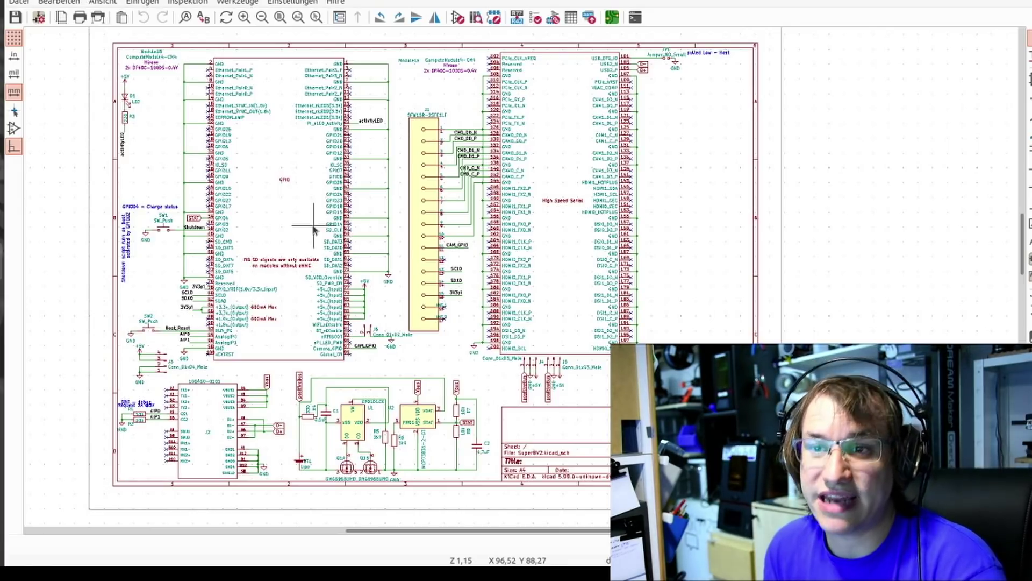
pyautogui.scroll(1, 313, 175)
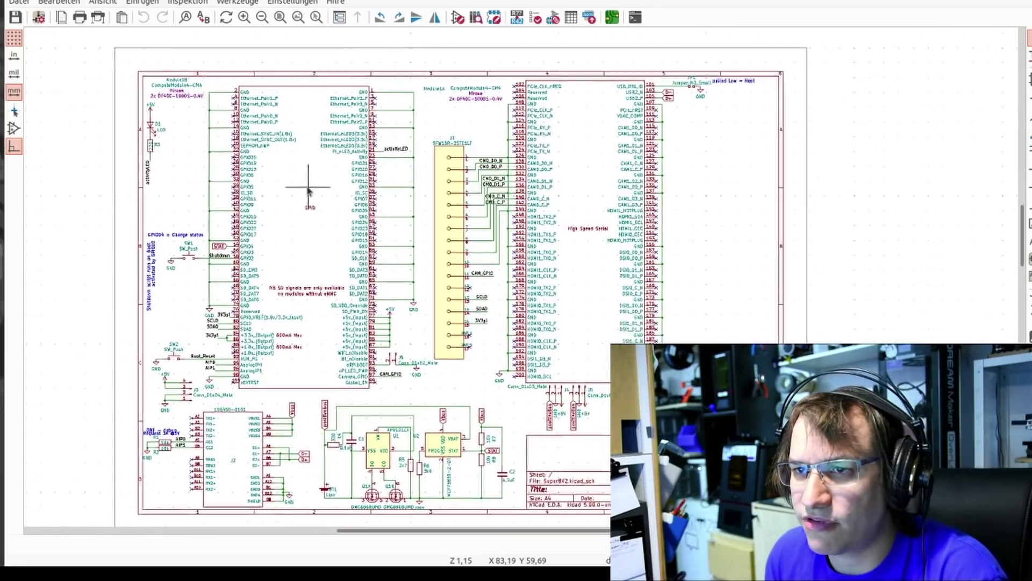
pyautogui.moveTo(308, 188); pyautogui.dragTo(226, 164)
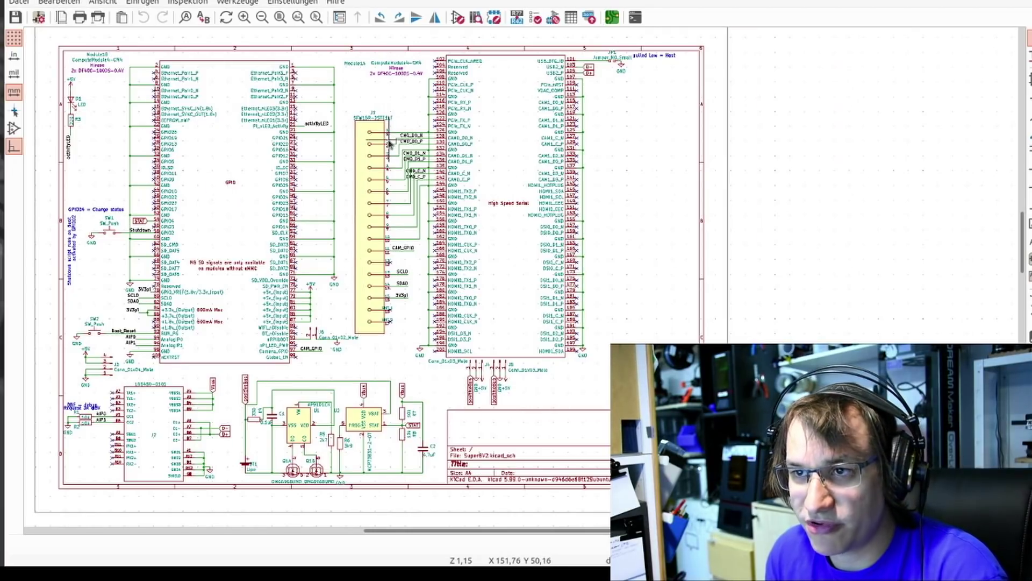
pyautogui.scroll(6, 403, 144)
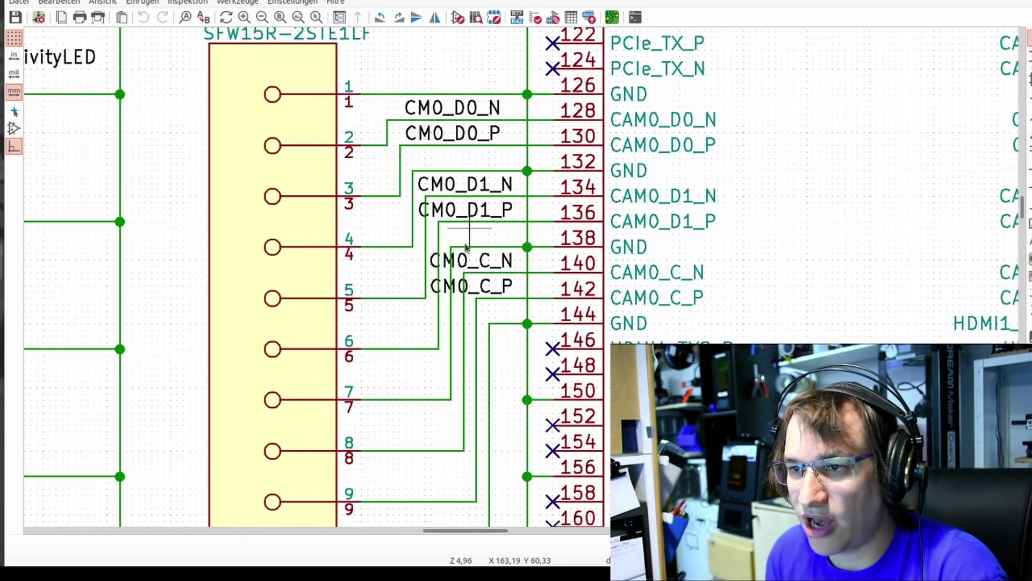
pyautogui.scroll(-4, 466, 246)
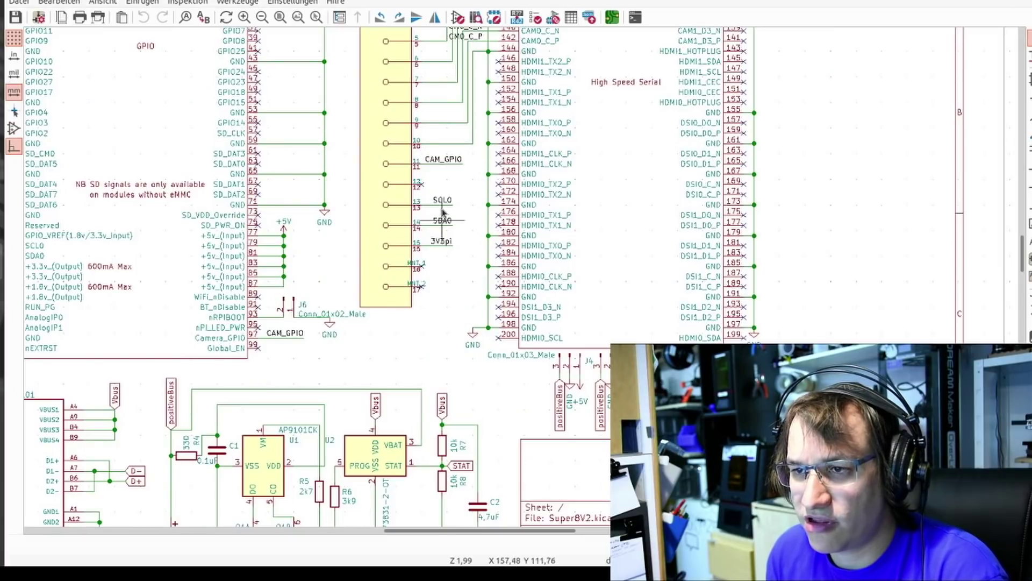
pyautogui.scroll(3, 441, 212)
pyautogui.scroll(-3, 413, 305)
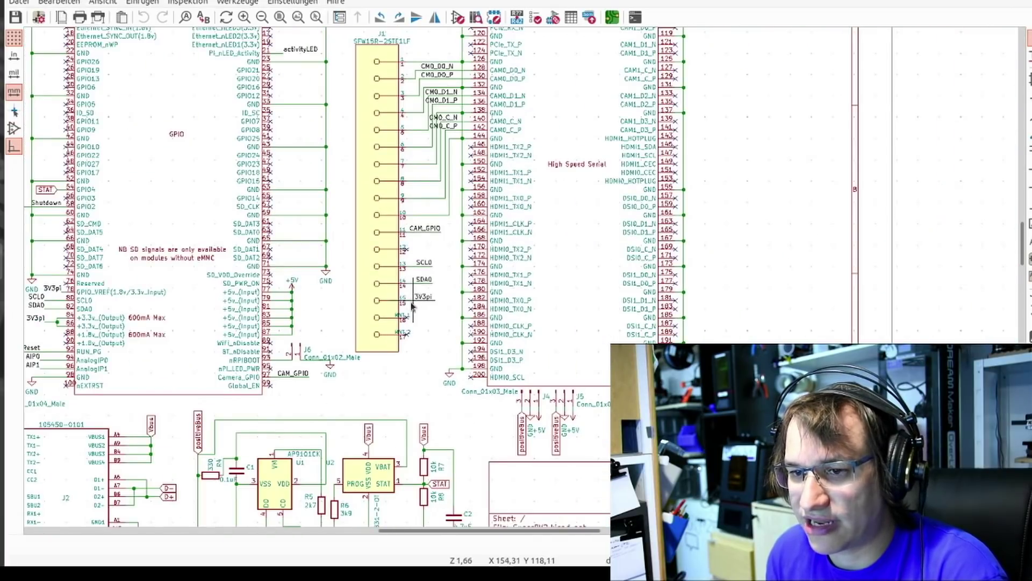
pyautogui.scroll(1, 465, 225)
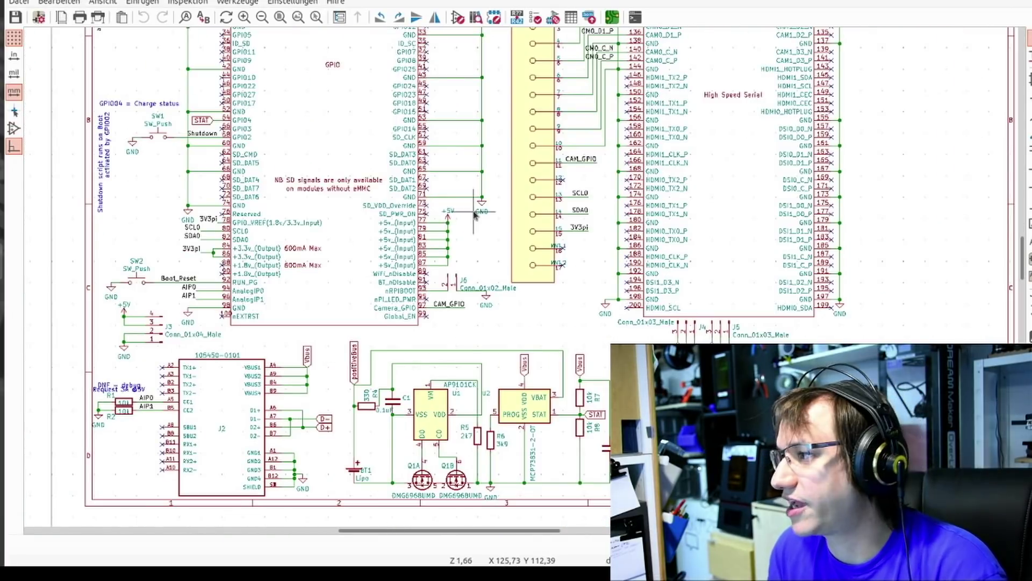
pyautogui.hscroll(-3, 469, 306)
pyautogui.scroll(-2, 469, 307)
pyautogui.scroll(2, 469, 306)
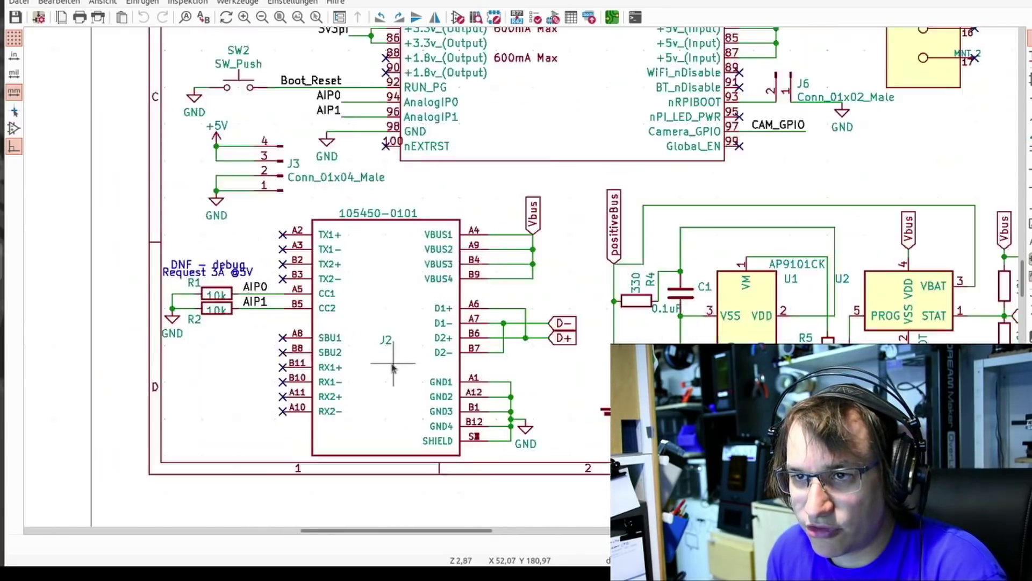
pyautogui.scroll(-1, 392, 270)
pyautogui.scroll(-2, 410, 238)
pyautogui.scroll(2, 458, 417)
pyautogui.scroll(1, 458, 417)
pyautogui.hscroll(-1, 458, 416)
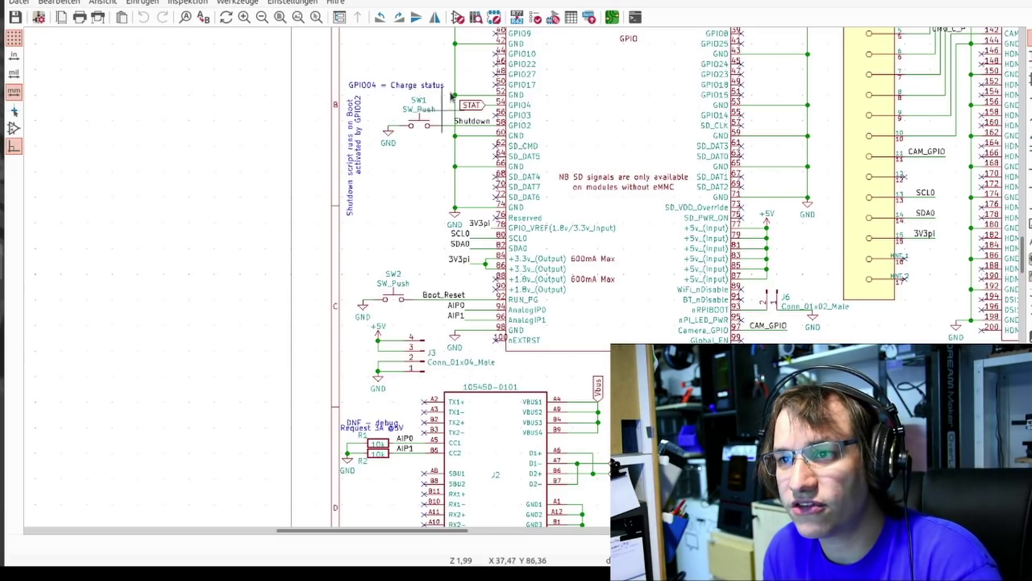
pyautogui.scroll(3, 461, 122)
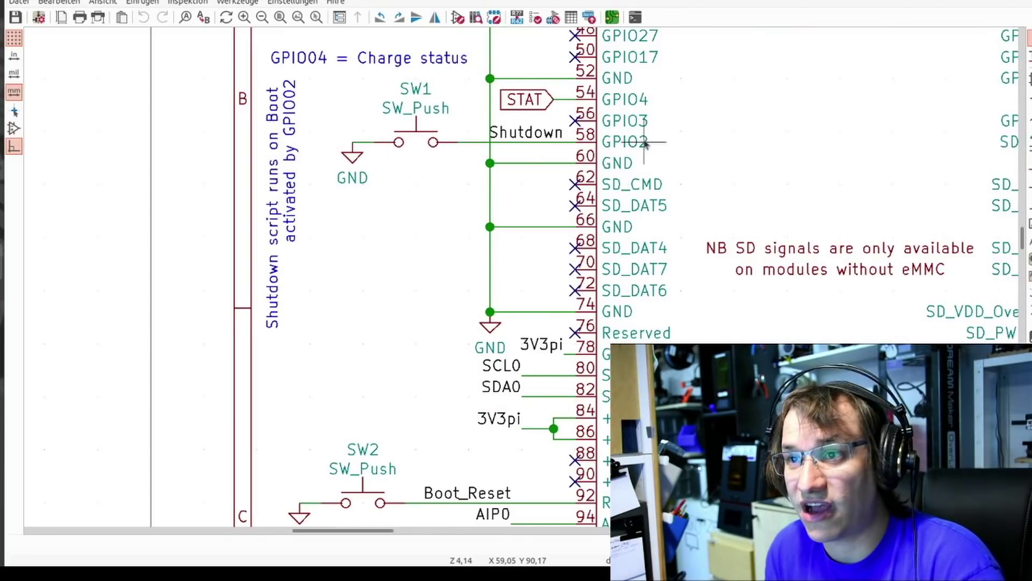
pyautogui.scroll(-1, 645, 143)
pyautogui.moveTo(645, 143); pyautogui.dragTo(485, 141)
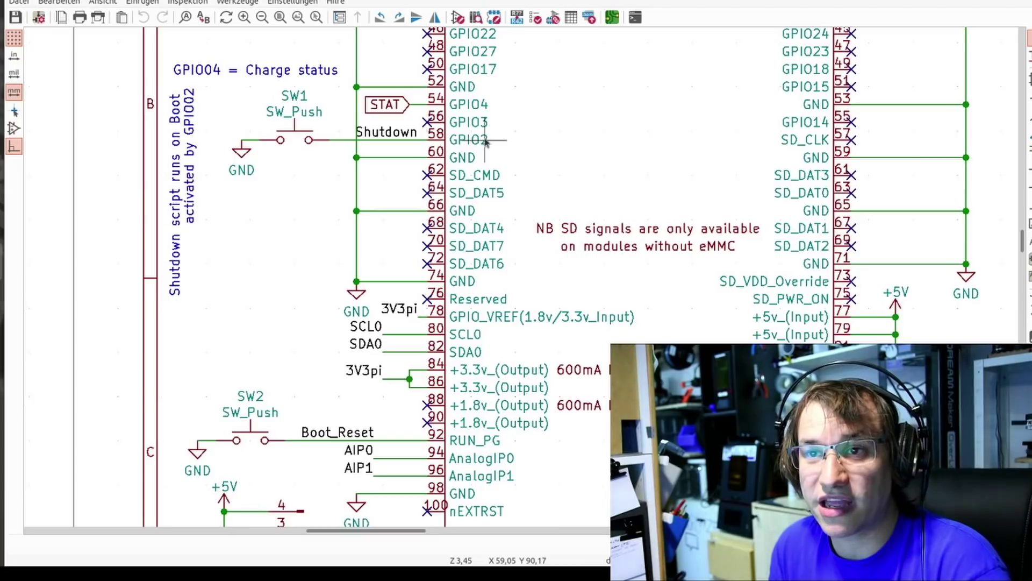
pyautogui.scroll(-3, 486, 141)
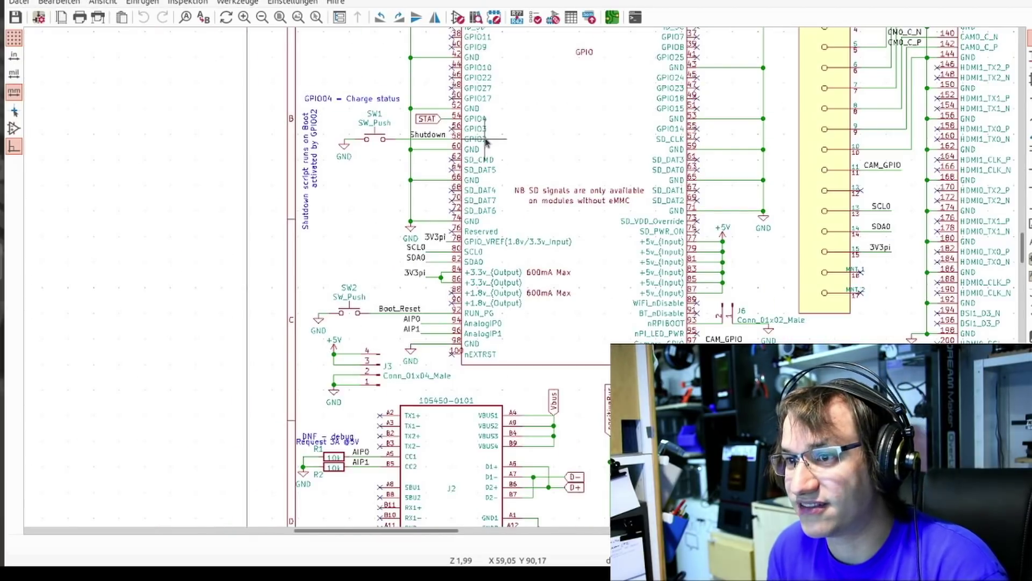
pyautogui.scroll(-2, 486, 141)
pyautogui.scroll(5, 532, 221)
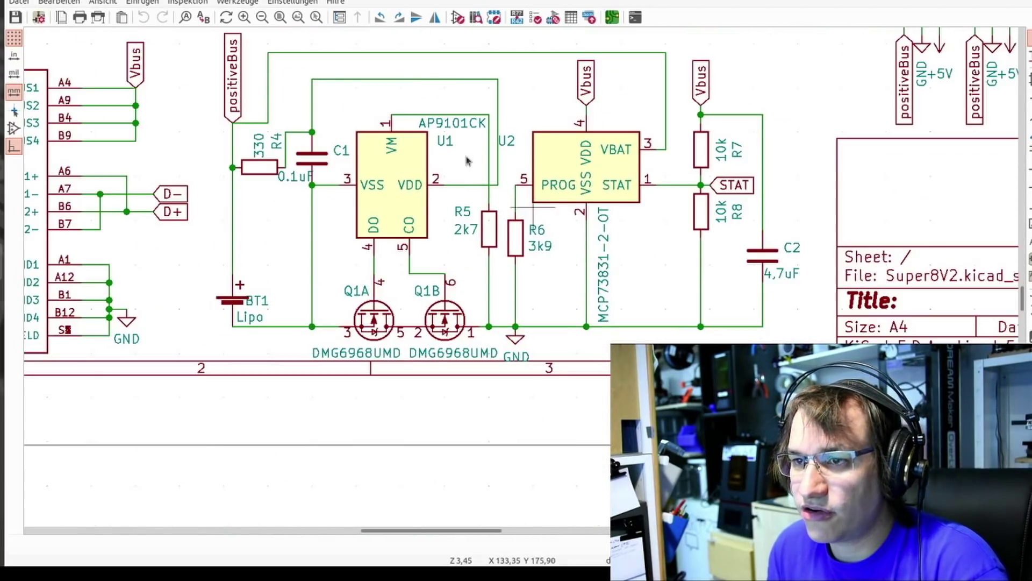
pyautogui.scroll(2, 468, 160)
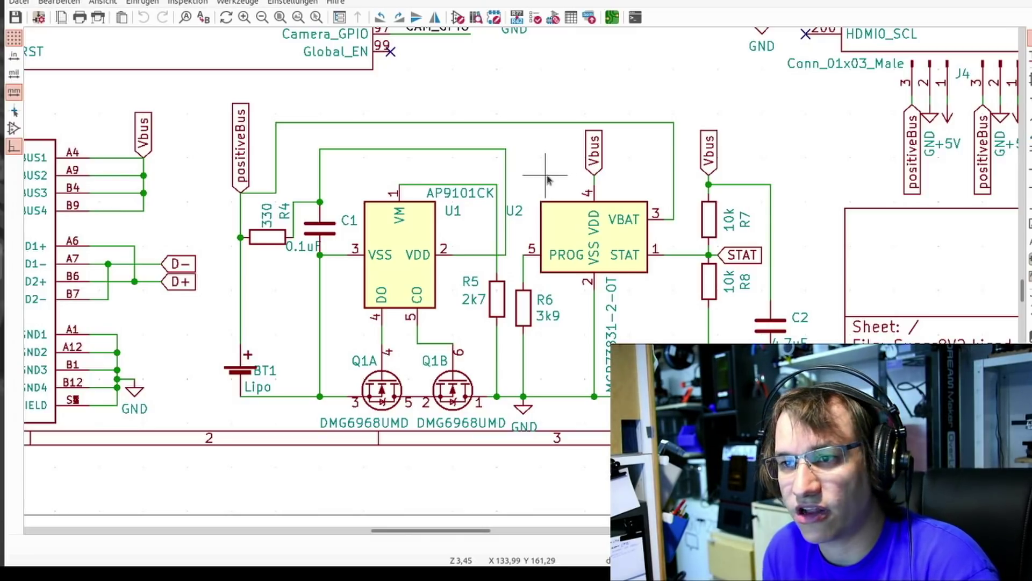
pyautogui.scroll(-3, 547, 179)
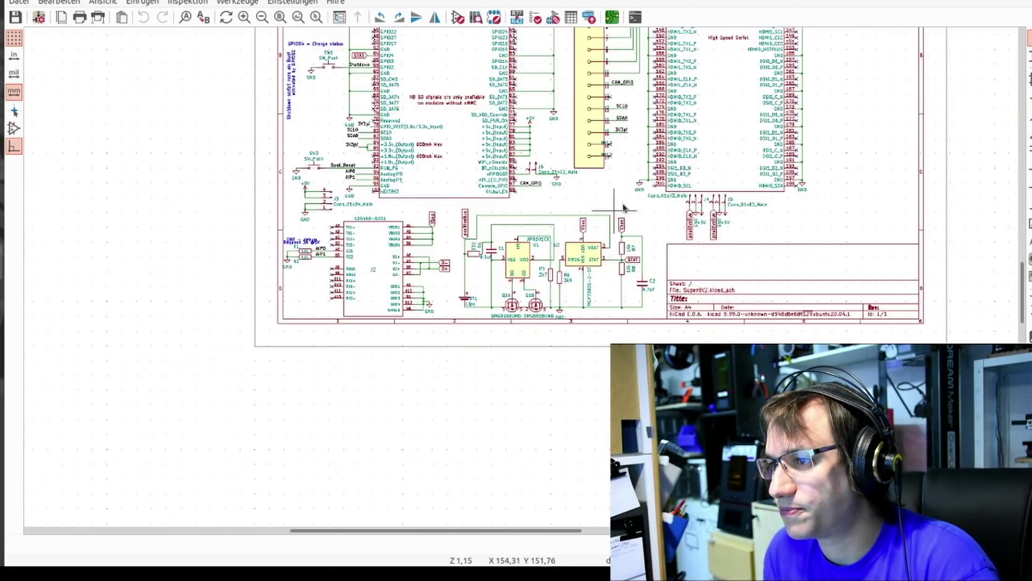
pyautogui.scroll(-2, 623, 207)
pyautogui.scroll(2, 573, 323)
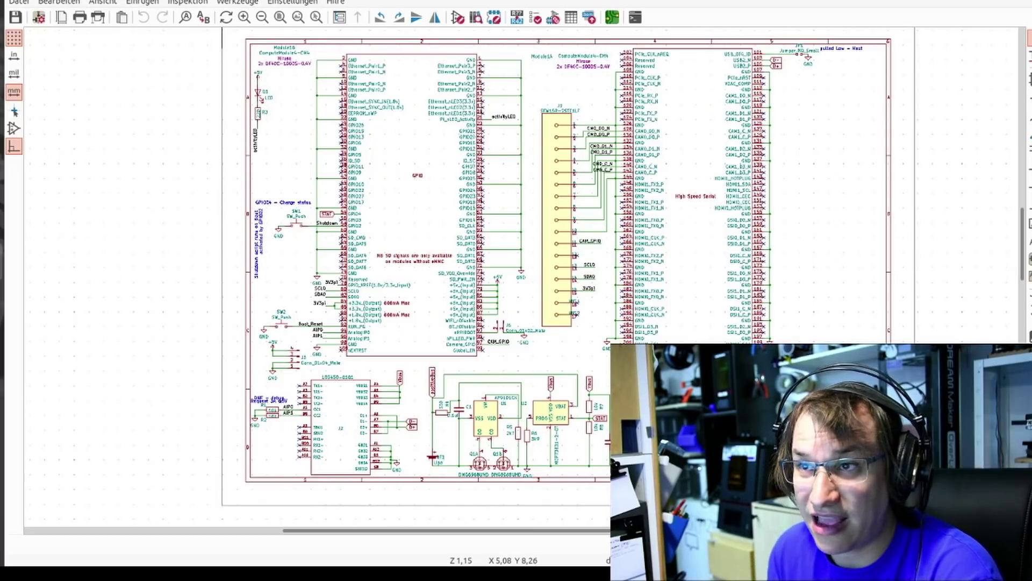
# Open the carrier board's PCB layout, zoom around the charger and CM4 connectors, then open Ansicht > 3D-Betrachter
pyautogui.click(611, 18)
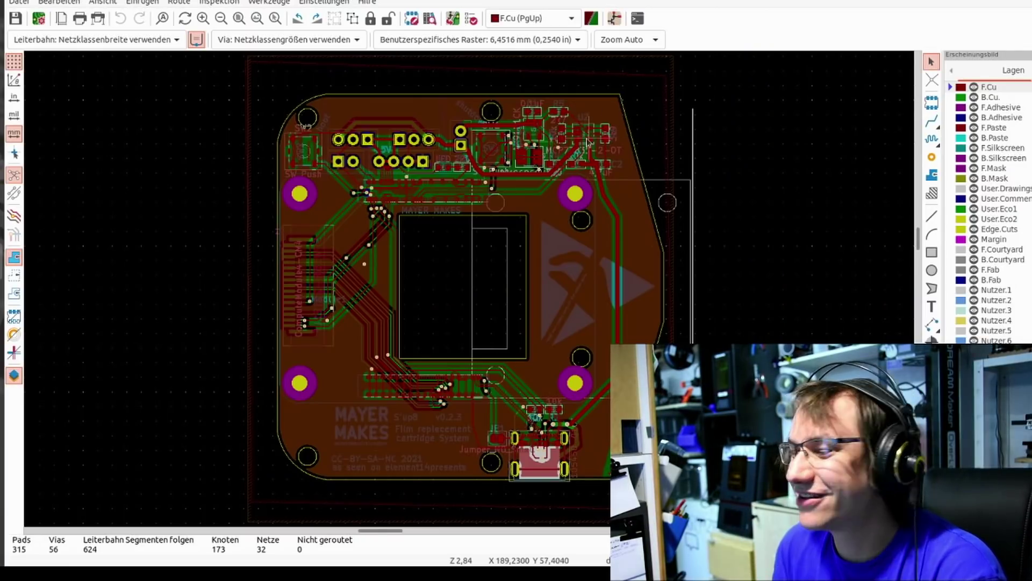
pyautogui.hscroll(5, 587, 142)
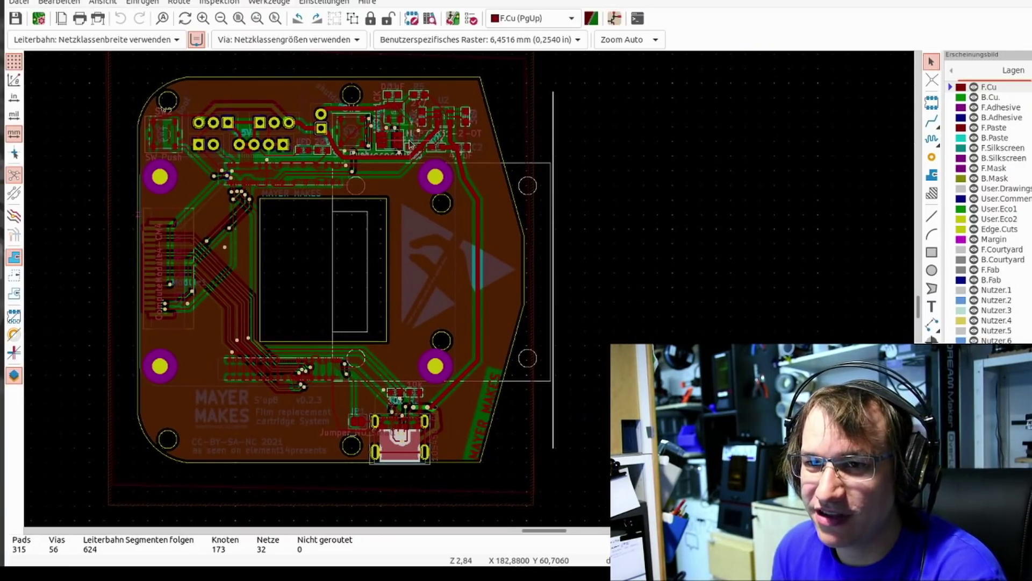
pyautogui.scroll(5, 410, 145)
pyautogui.scroll(-6, 449, 265)
pyautogui.hscroll(-3, 419, 253)
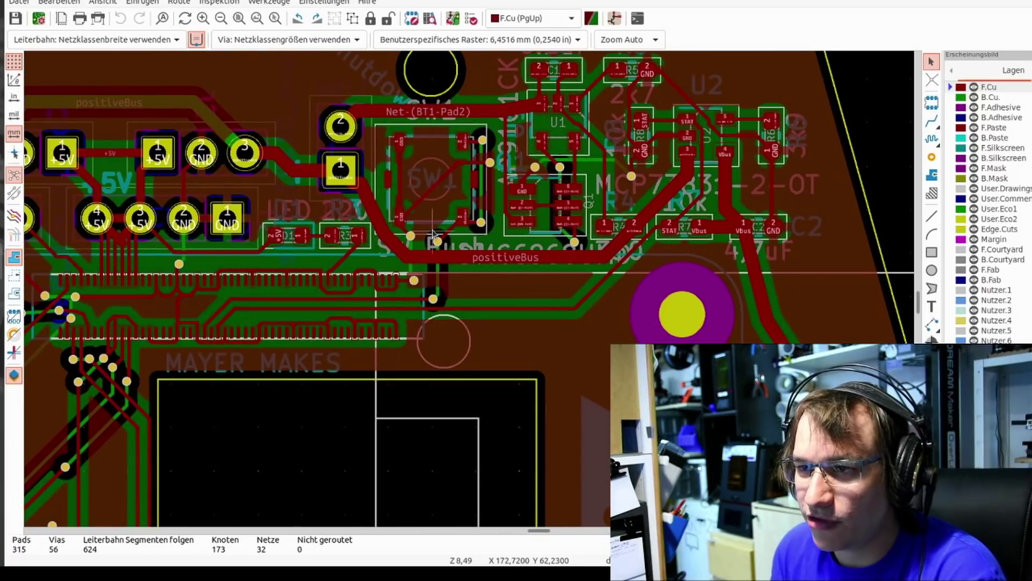
pyautogui.scroll(2, 516, 204)
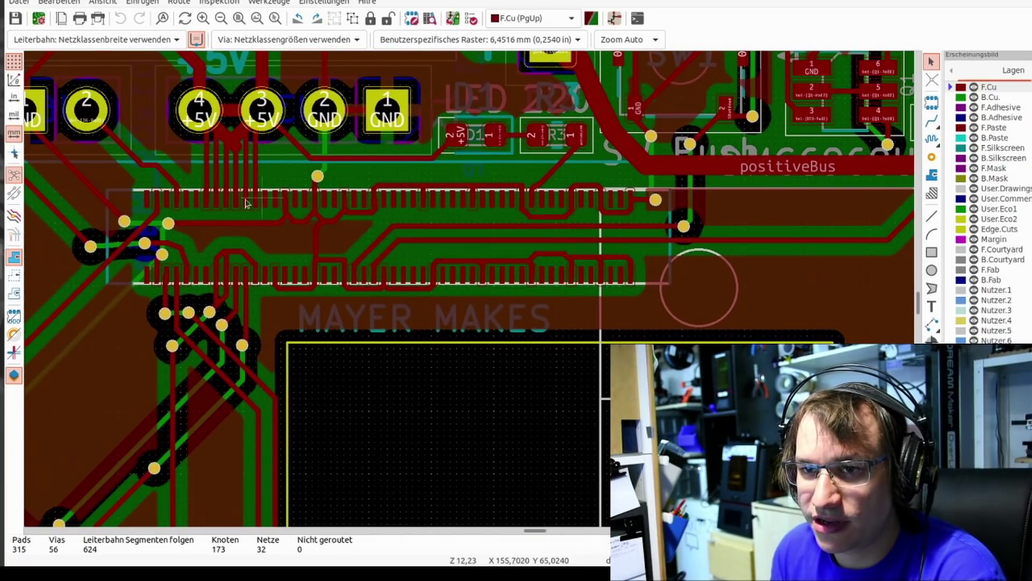
pyautogui.scroll(-5, 619, 248)
pyautogui.scroll(3, 543, 279)
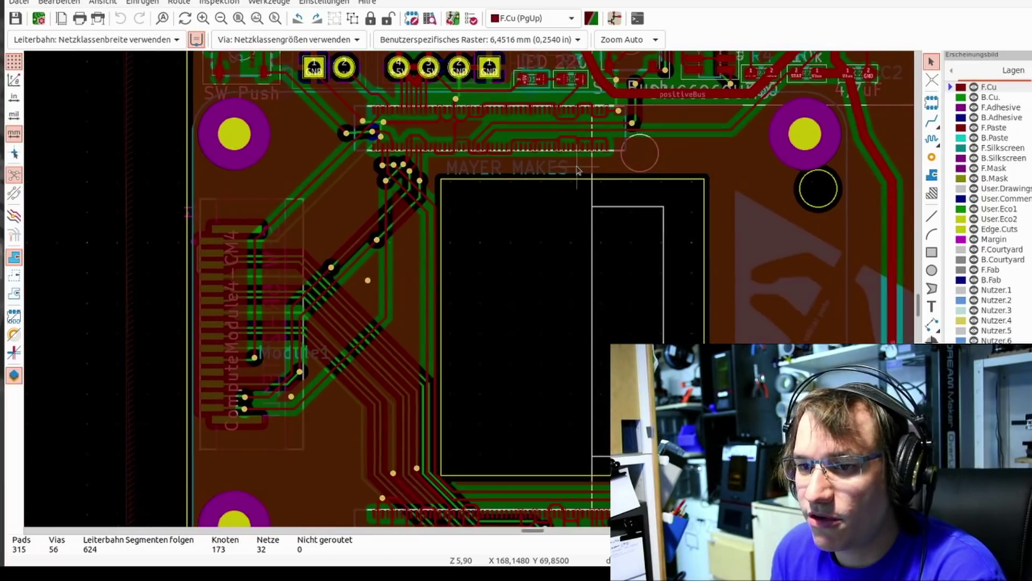
pyautogui.scroll(-2, 536, 276)
pyautogui.scroll(2, 546, 202)
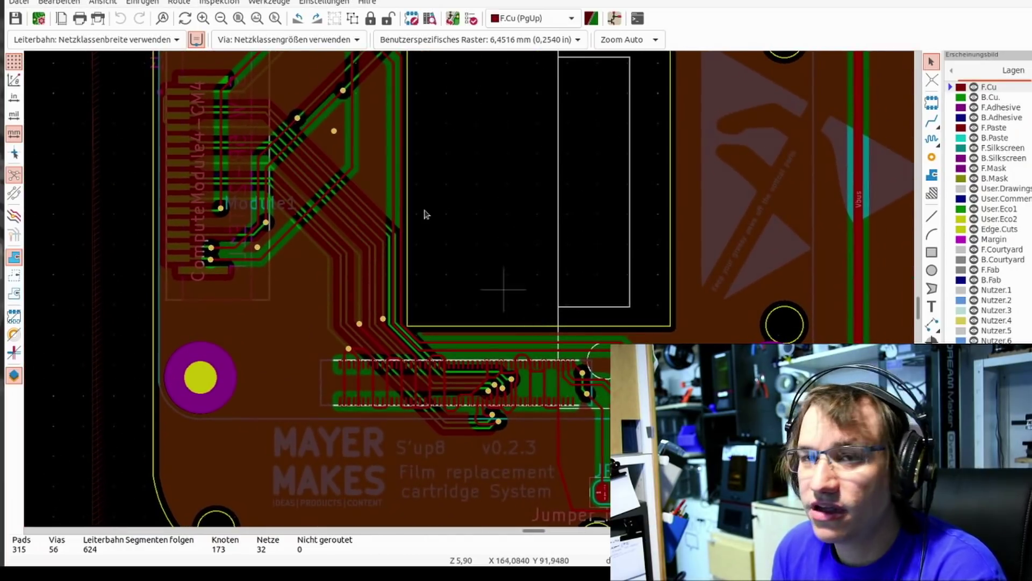
pyautogui.click(102, 3)
pyautogui.click(143, 42)
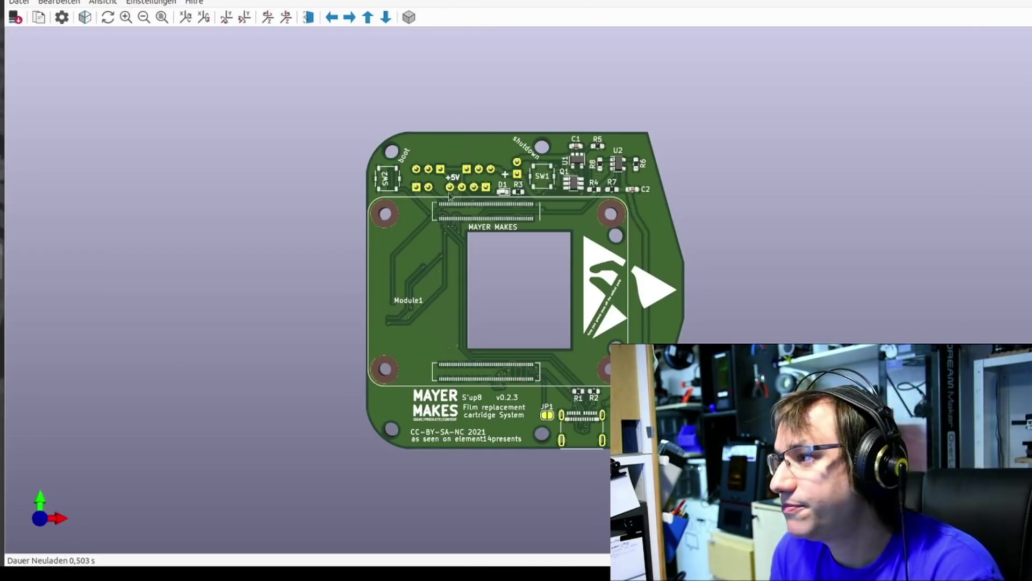
# Rotate the rendered board into a tilted perspective to inspect it
pyautogui.moveTo(449, 195); pyautogui.dragTo(396, 234)
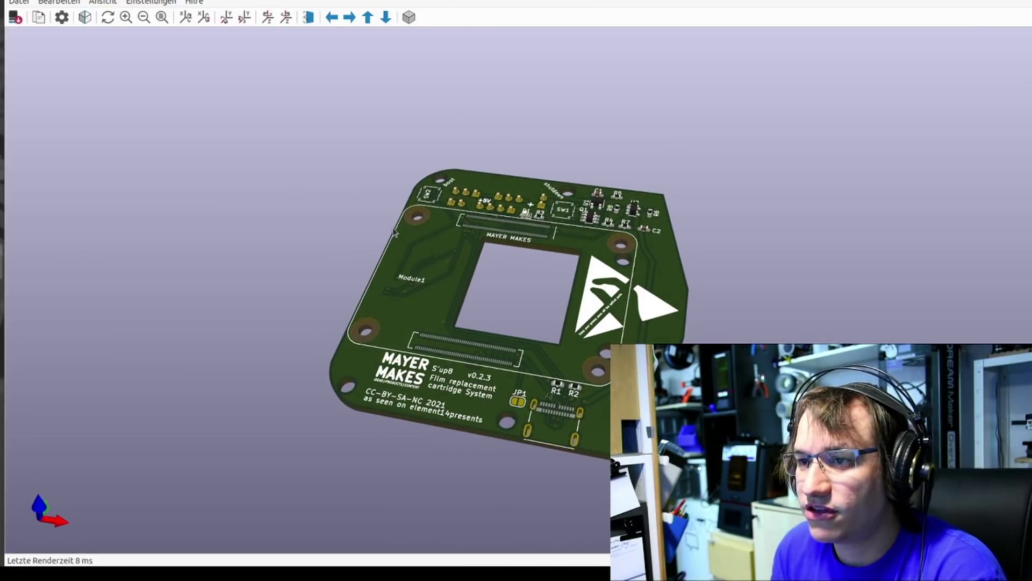
pyautogui.moveTo(531, 371); pyautogui.dragTo(490, 294)
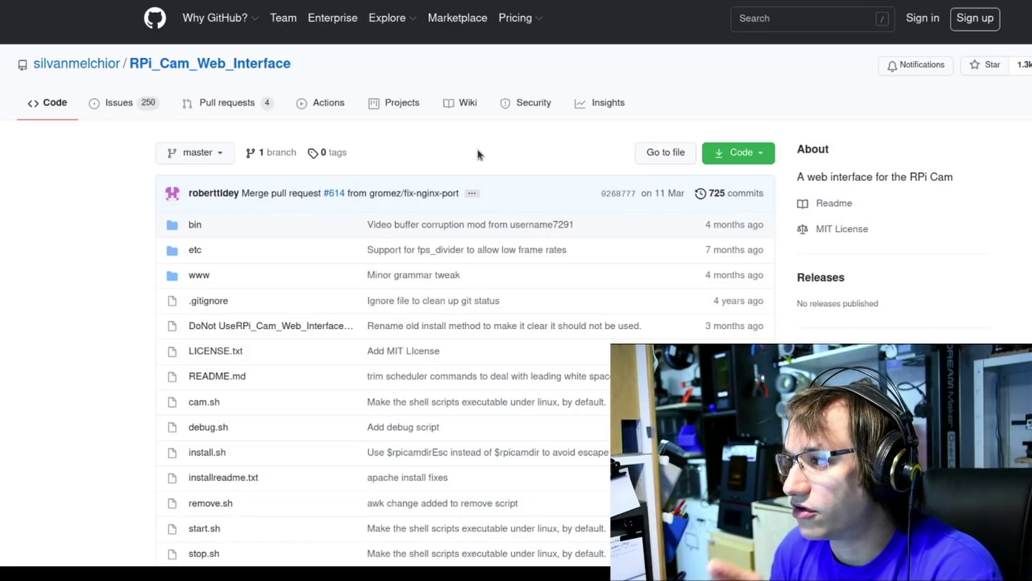
# Scroll through the RPi_Cam_Web_Interface README, then bring shutdown.py to the front in gedit
pyautogui.scroll(-5, 478, 155)
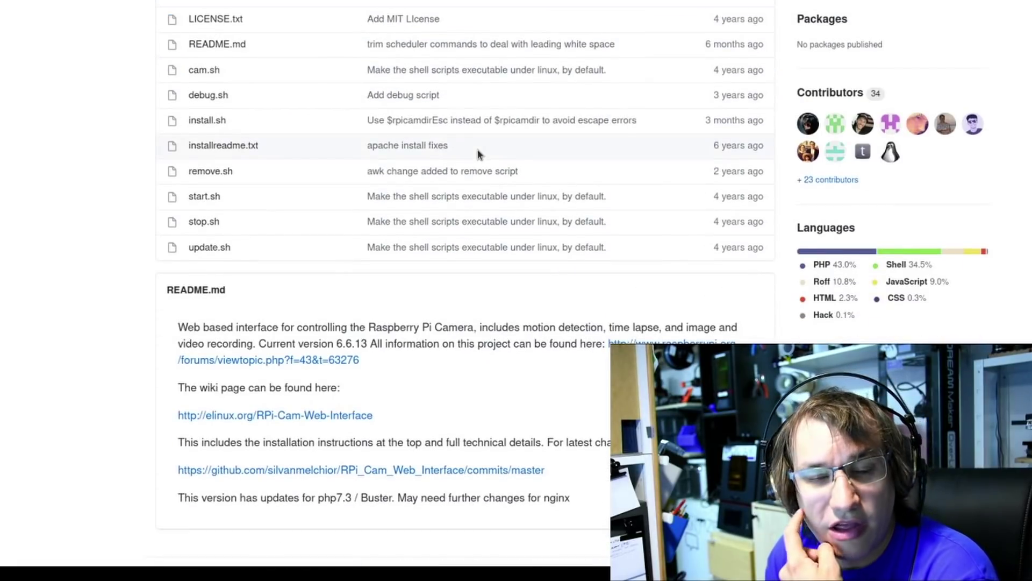
pyautogui.scroll(-1, 478, 154)
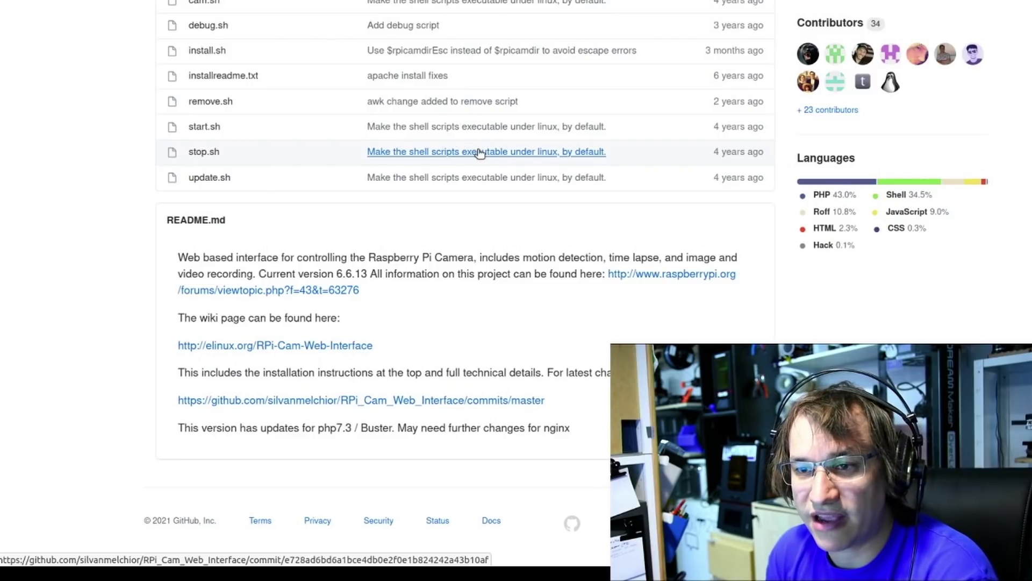
pyautogui.scroll(8, 480, 154)
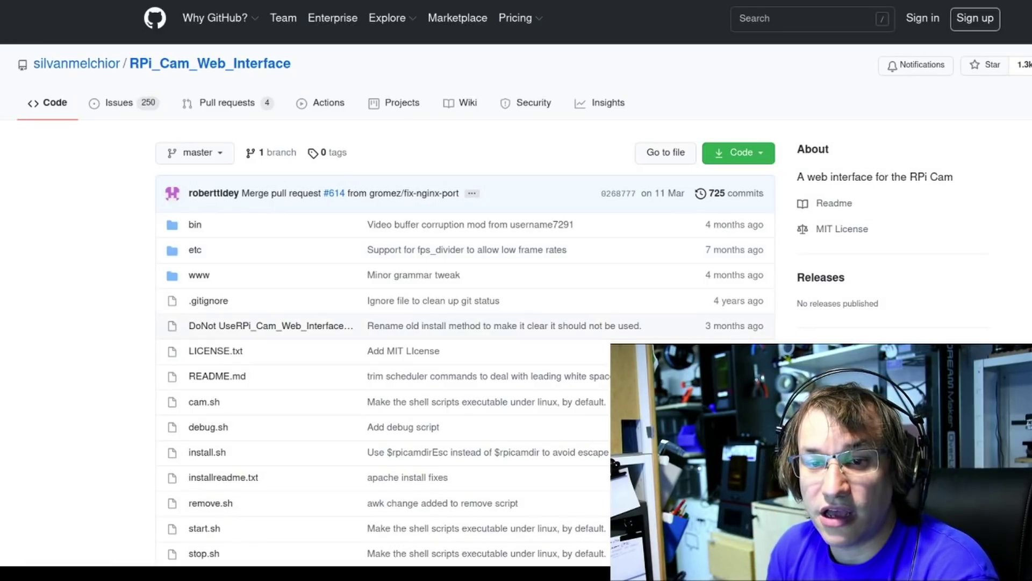
pyautogui.click(1, 397)
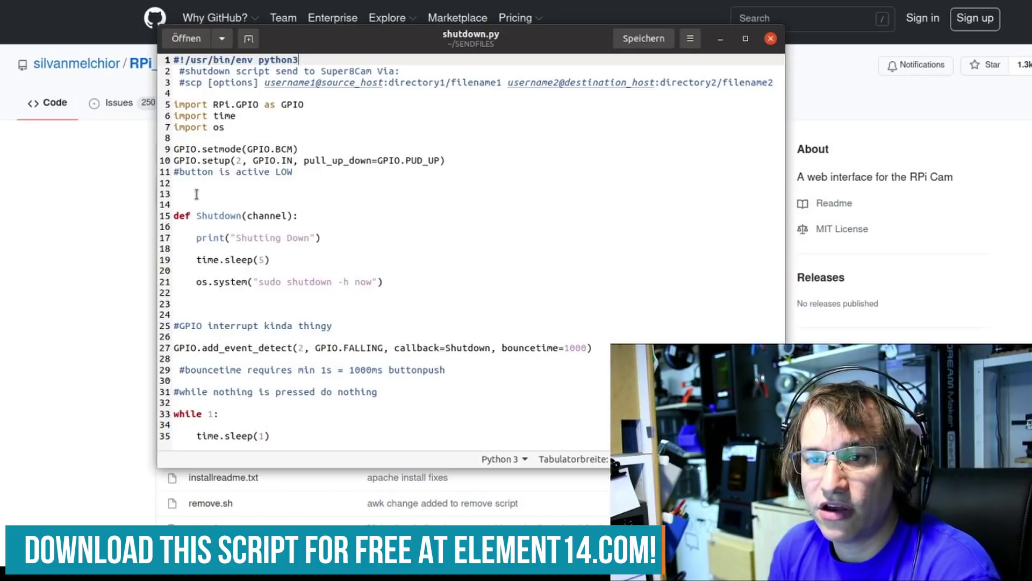
# Highlight lines 27–29 with the GPIO interrupt and bouncetime setup, then deselect them
pyautogui.moveTo(178, 347); pyautogui.dragTo(506, 367)
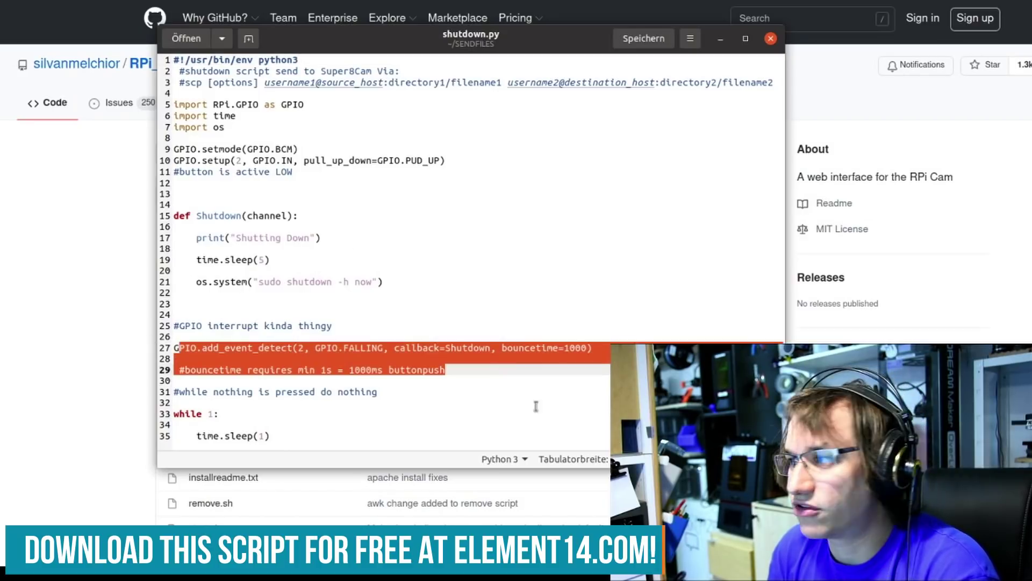
pyautogui.click(535, 407)
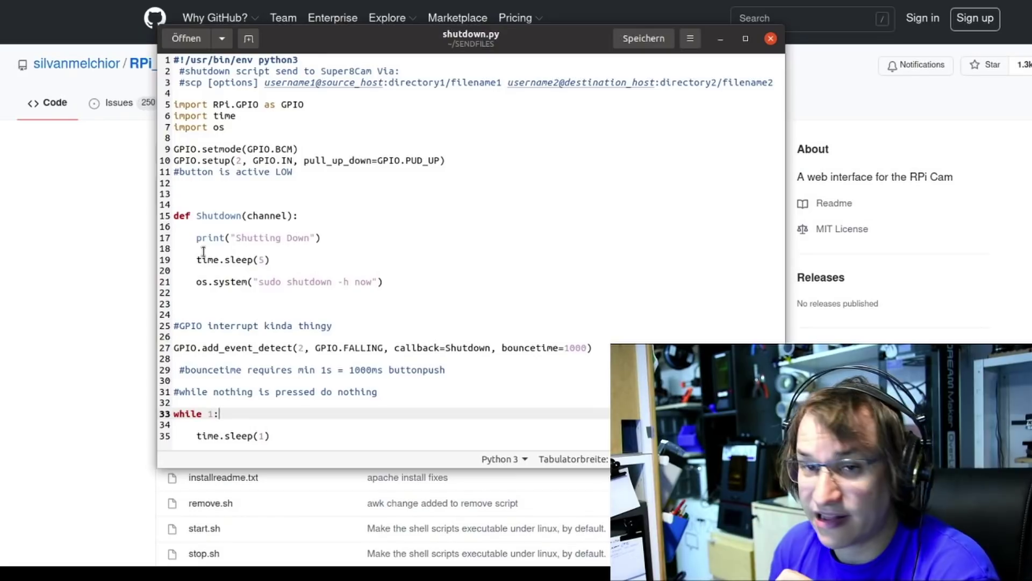
# Open a terminal and send the files to the Pi at 192.168.0.101 with sbc, entering the account password
pyautogui.hotkey('ctrl', 'alt', 't')
pyautogui.write('sbc')
pyautogui.press('Return')
pyautogui.write('192.168.0.101')
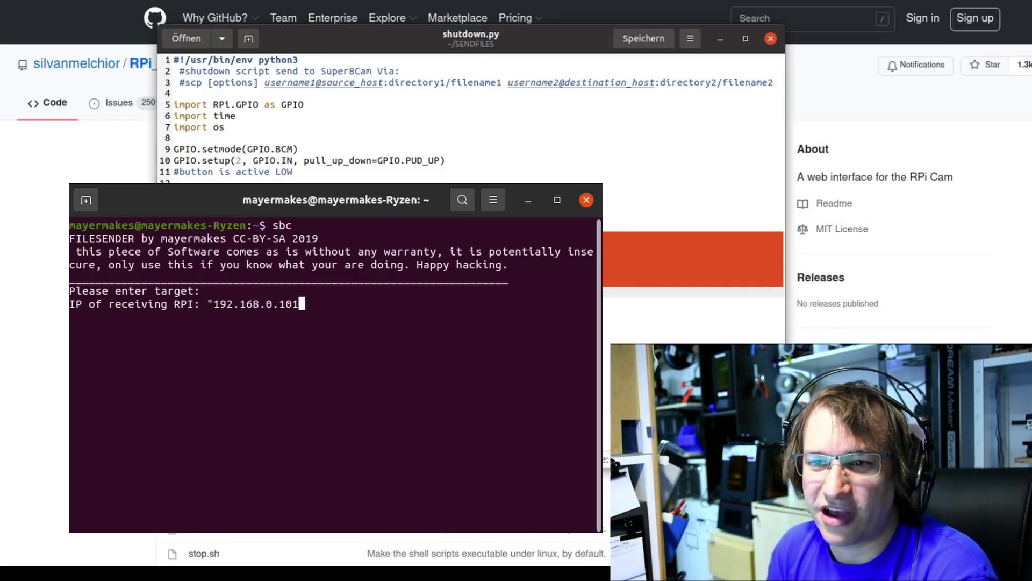
pyautogui.press('Return')
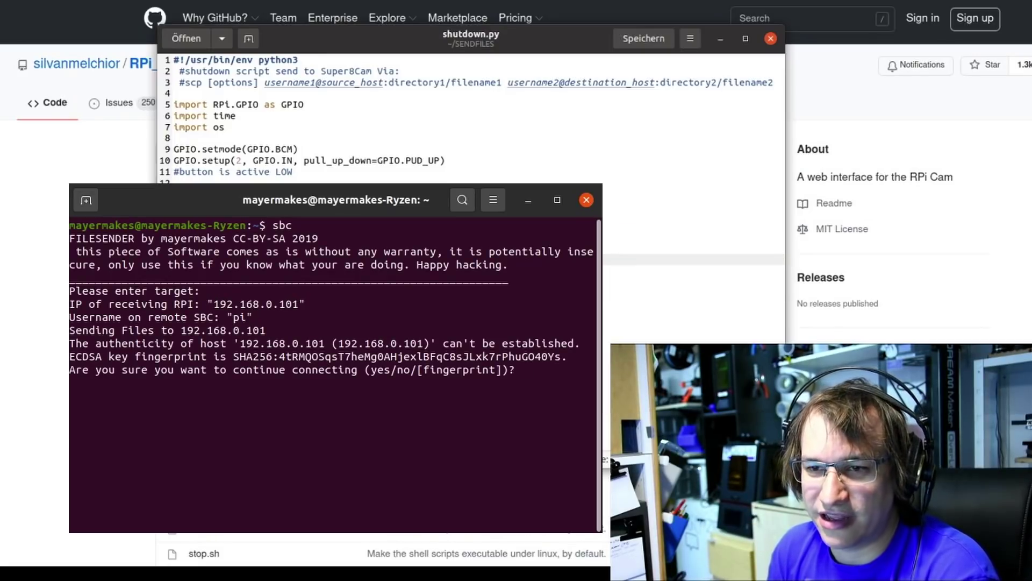
pyautogui.write('yes')
pyautogui.press('Return')
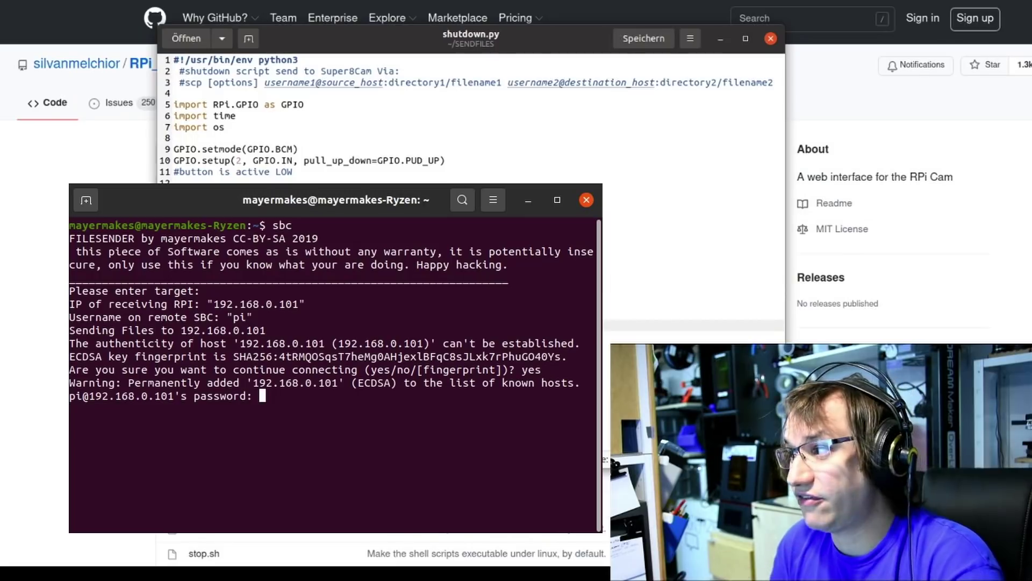
pyautogui.press('Return')
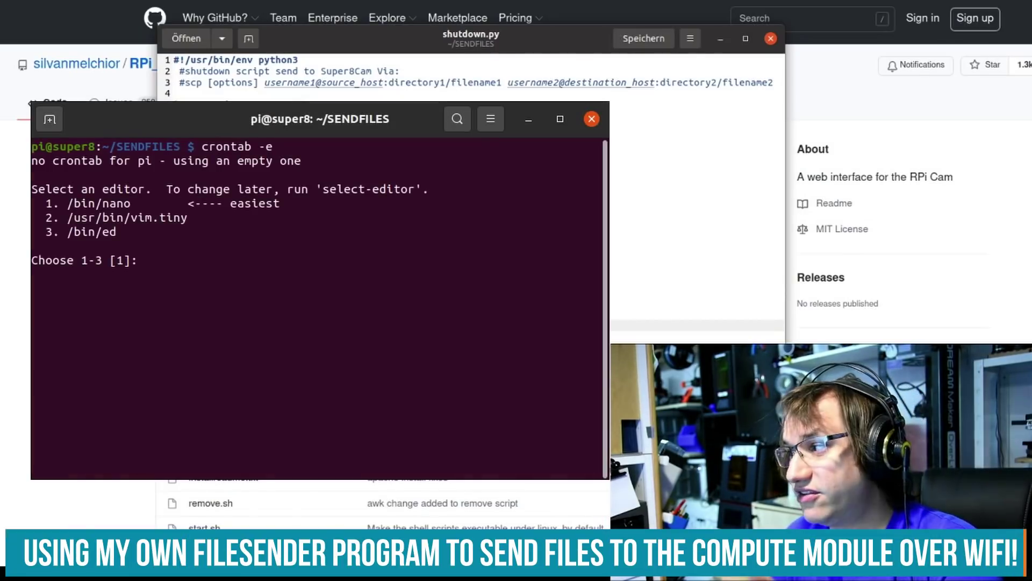
pyautogui.press('Return')
pyautogui.press('pagedown')
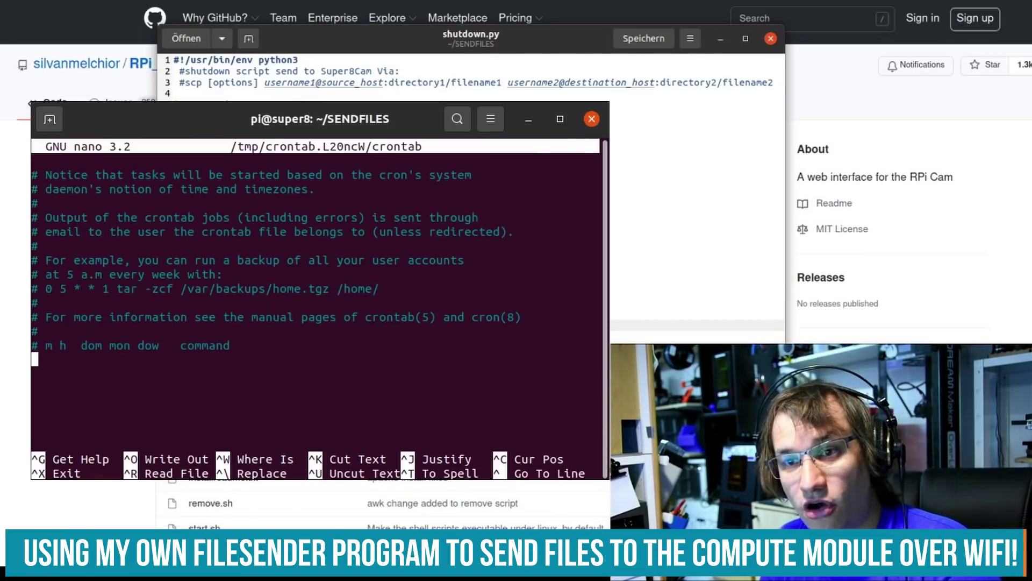
pyautogui.write('@reboot python /home/pi/SENDFILES/shutdown.py &')
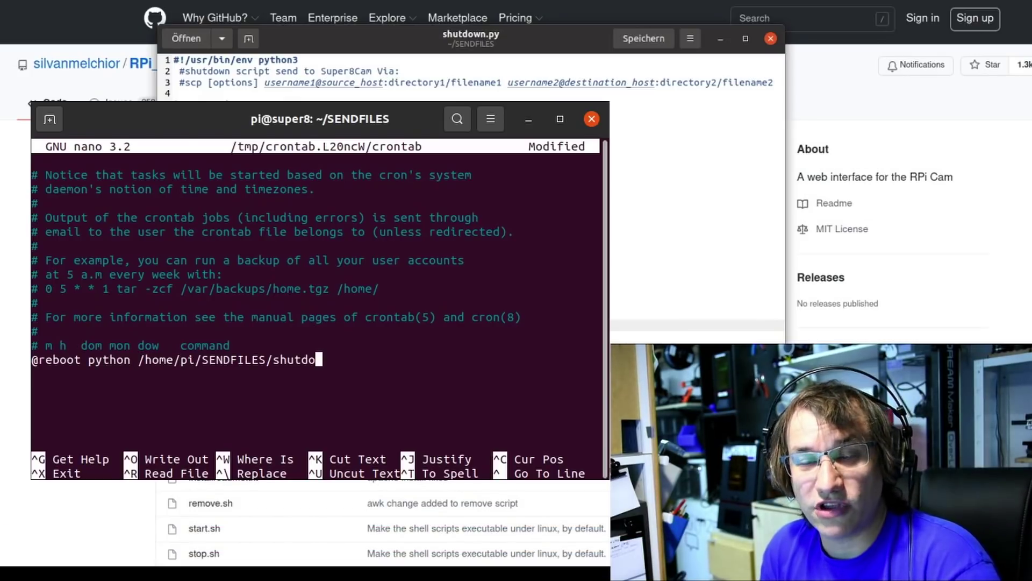
pyautogui.hotkey('ctrl', 'o')
pyautogui.press('Return')
pyautogui.hotkey('ctrl', 'x')
pyautogui.write('sudo crontab')
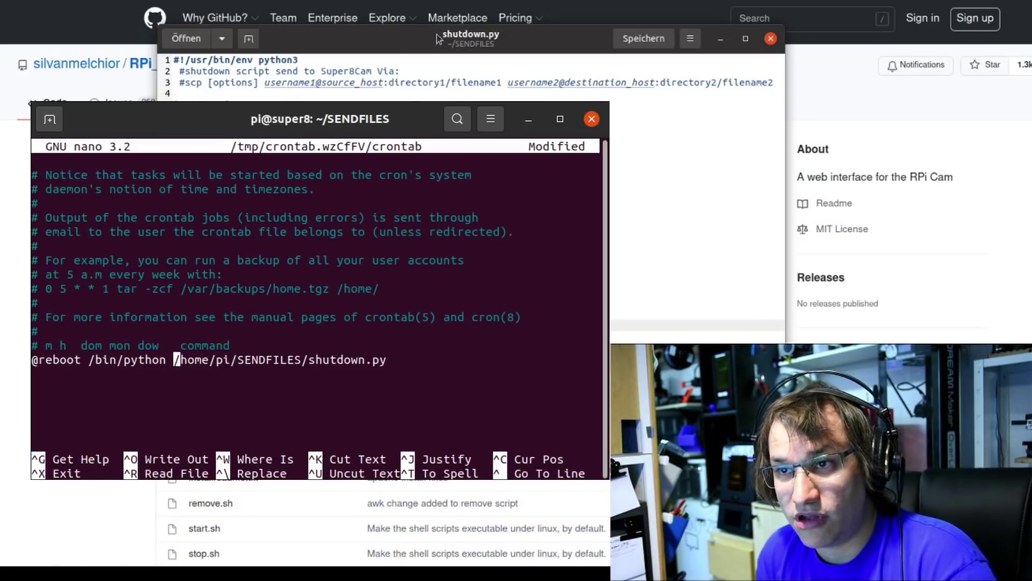
pyautogui.press('BackSpace')
pyautogui.press('BackSpace')
pyautogui.press('BackSpace')
pyautogui.press('BackSpace')
pyautogui.press('BackSpace')
pyautogui.press('BackSpace')
pyautogui.press('BackSpace')
pyautogui.press('BackSpace')
pyautogui.press('BackSpace')
pyautogui.press('BackSpace')
pyautogui.press('BackSpace')
pyautogui.press('BackSpace')
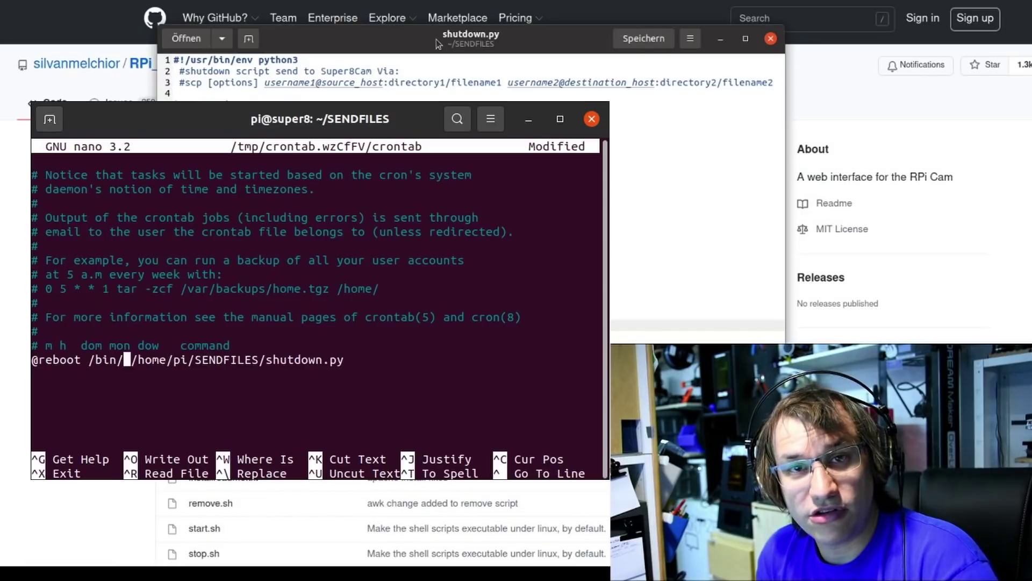
pyautogui.write('python')
pyautogui.hotkey('ctrl', 'x')
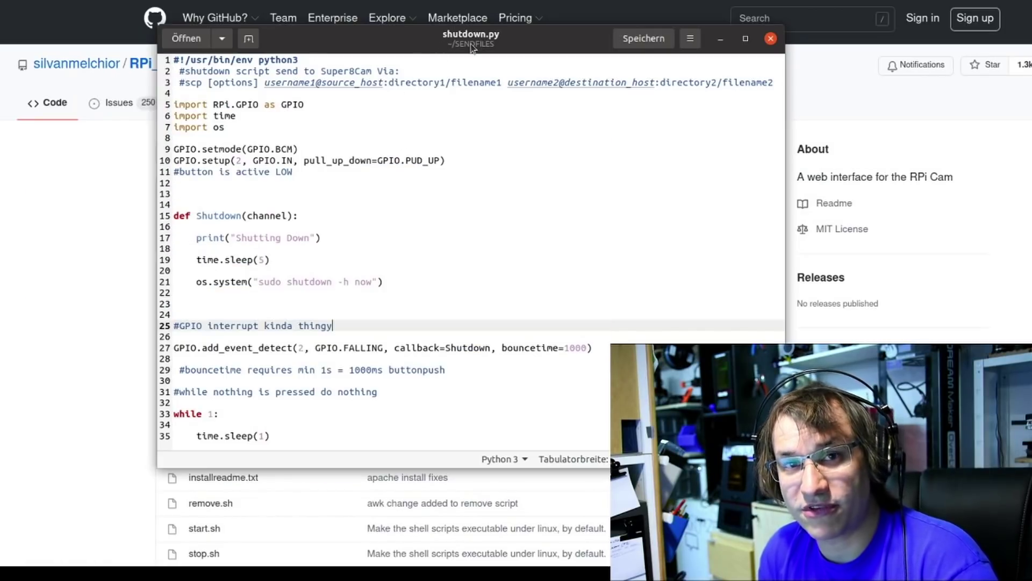